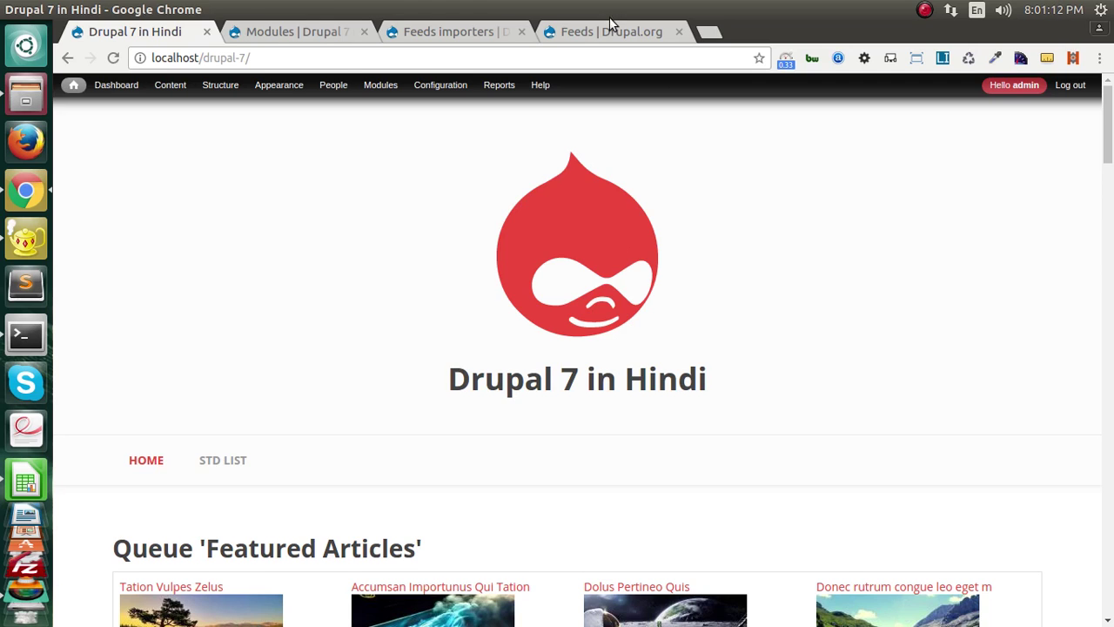
- Examine the Feeds project page on Drupal.org, including its feature list, project information and available downloads
left_click(583, 34)
scroll(322, 414, "down", 5)
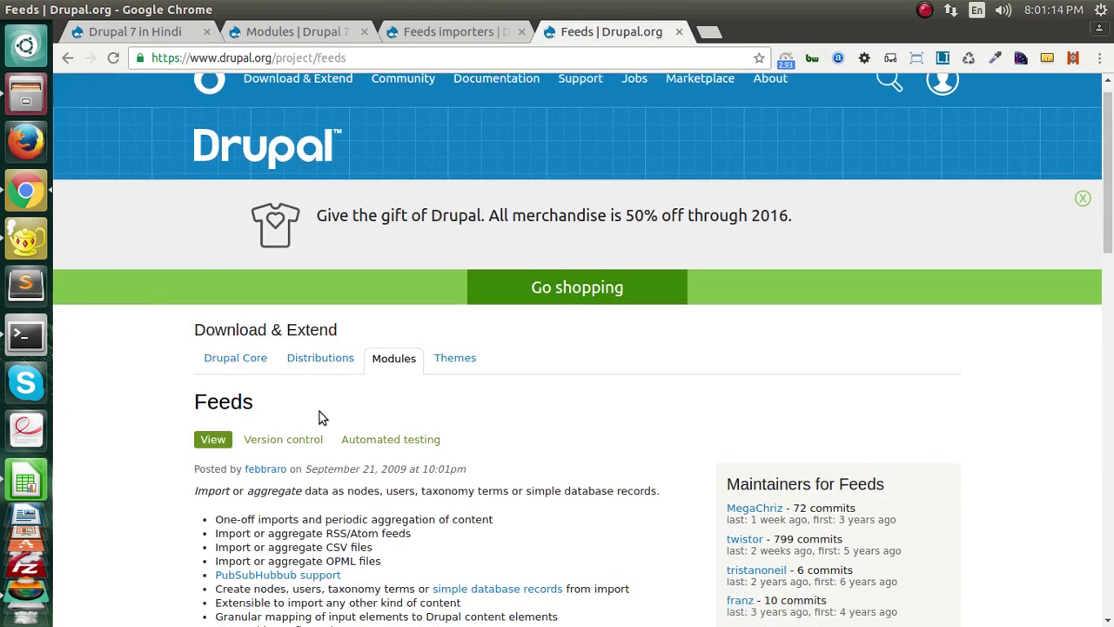
scroll(170, 480, "down", 18)
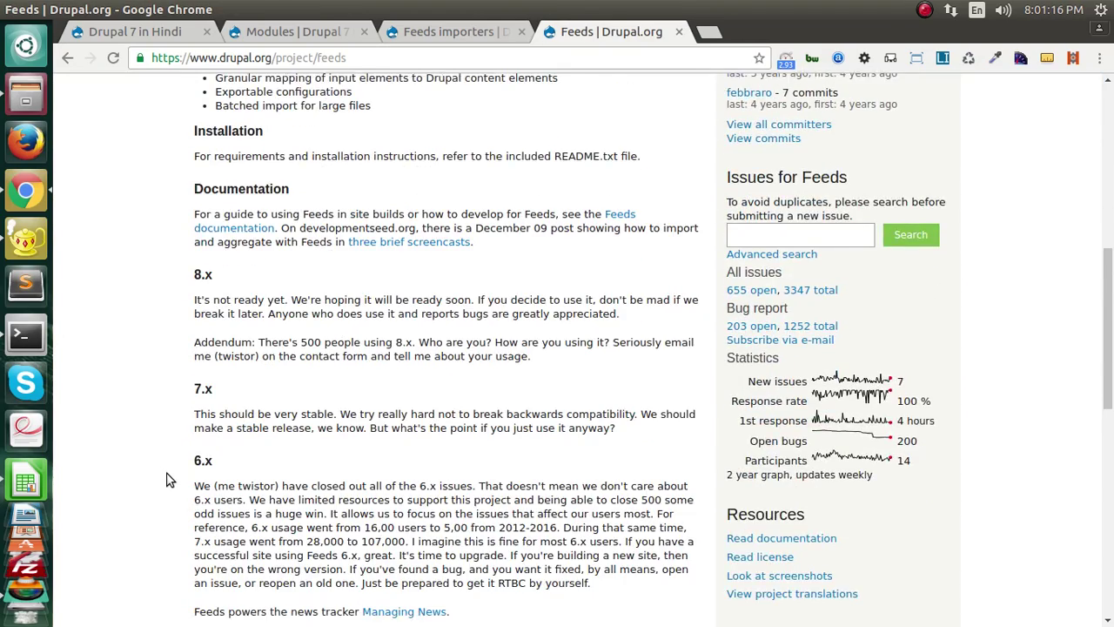
scroll(170, 479, "up", 6)
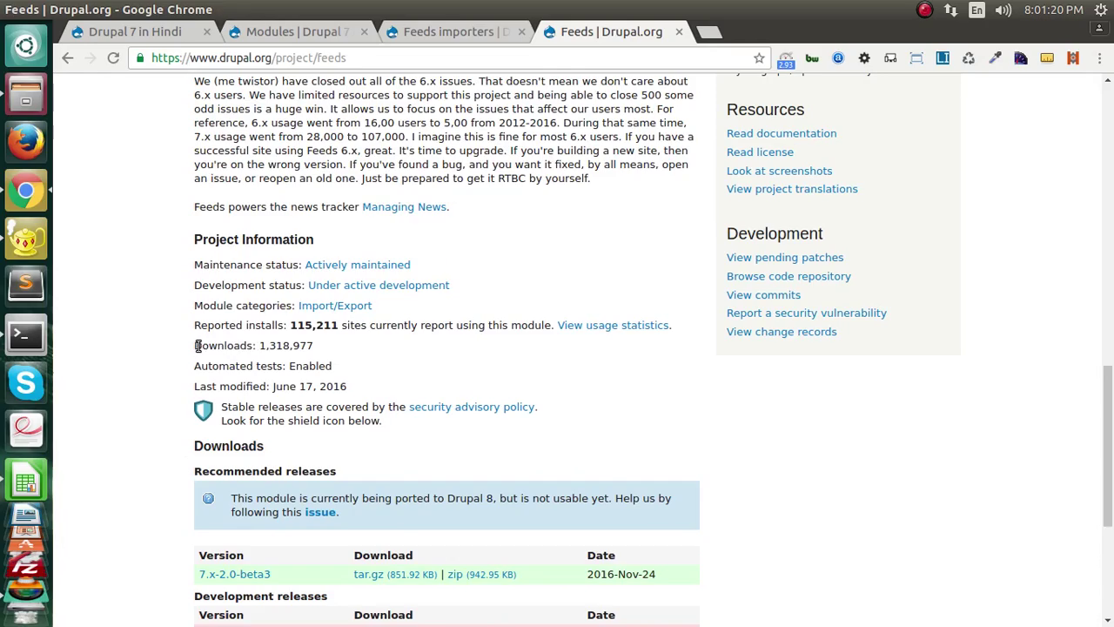
left_click_drag(207, 346, 255, 346)
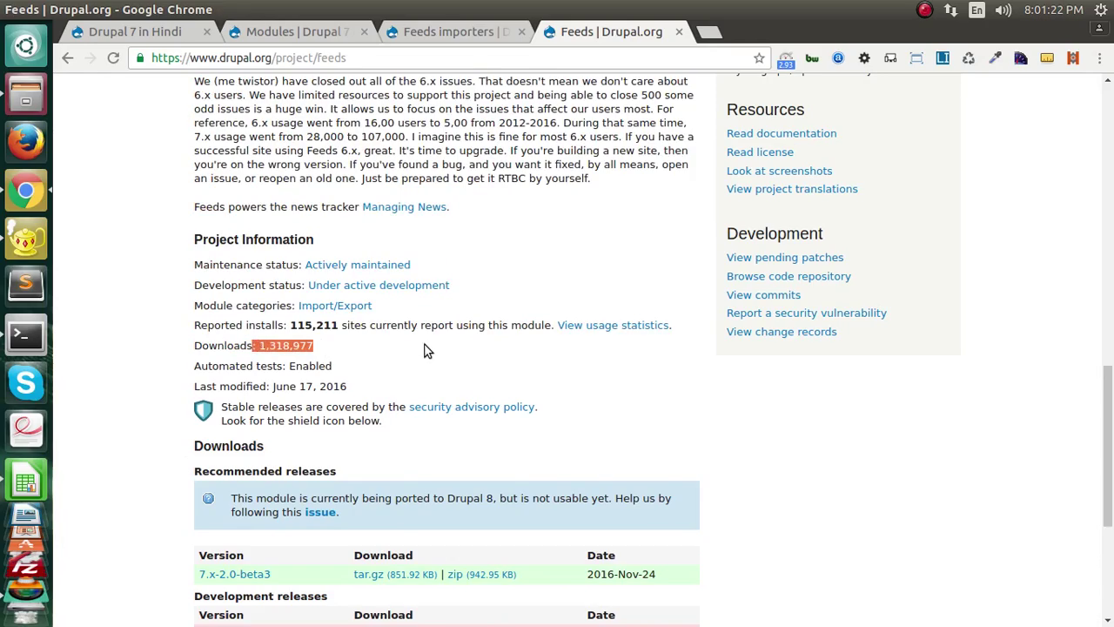
left_click(429, 351)
scroll(358, 442, "up", 20)
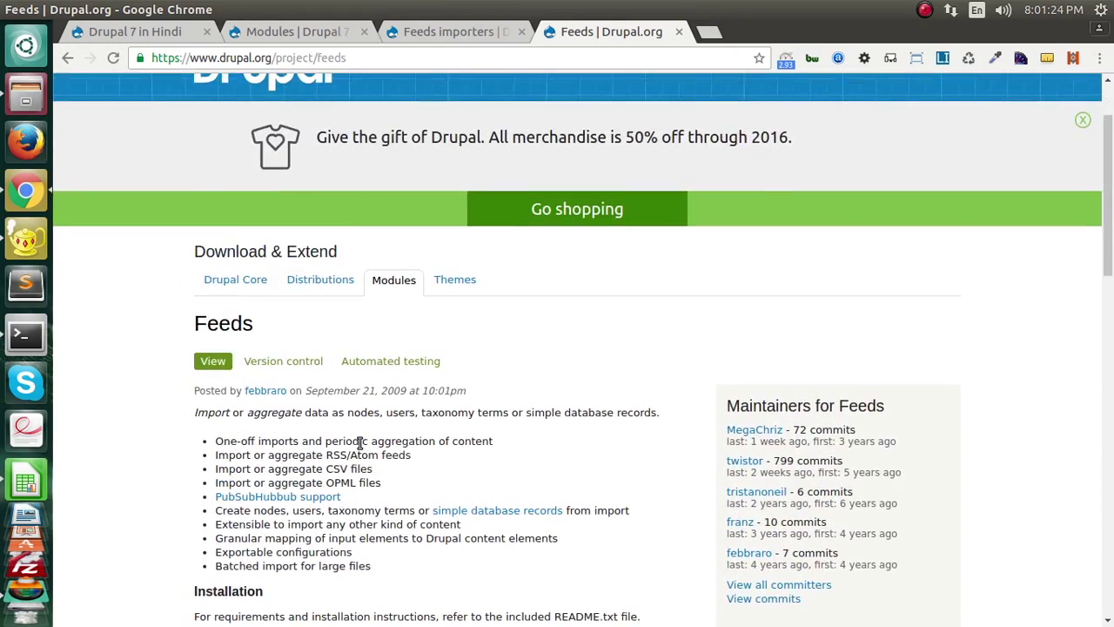
scroll(359, 447, "down", 20)
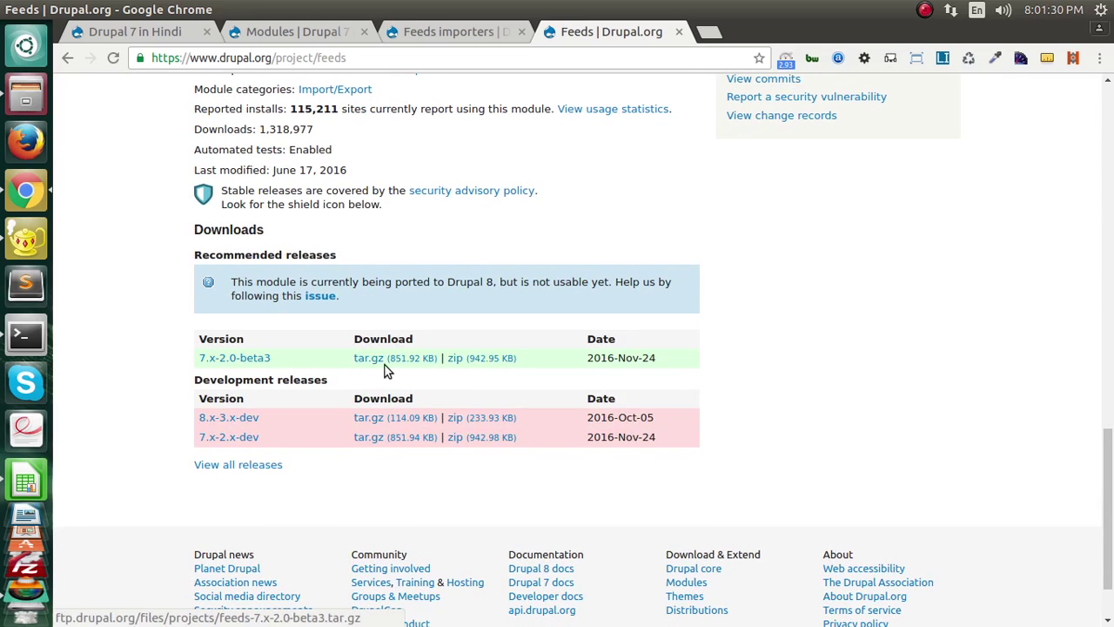
scroll(385, 364, "up", 10)
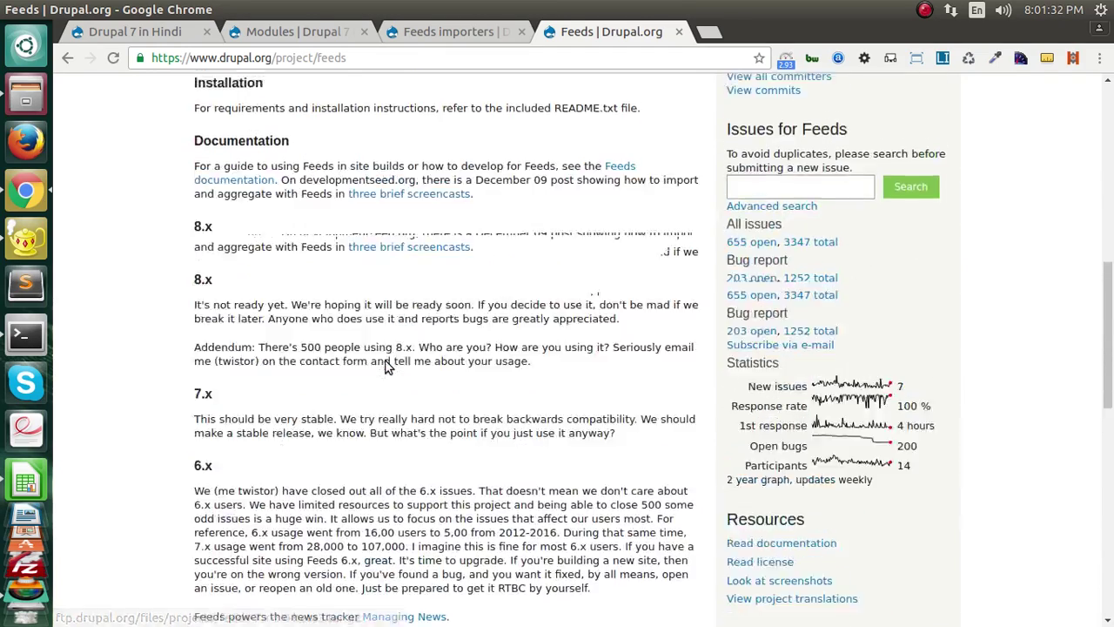
scroll(385, 365, "up", 5)
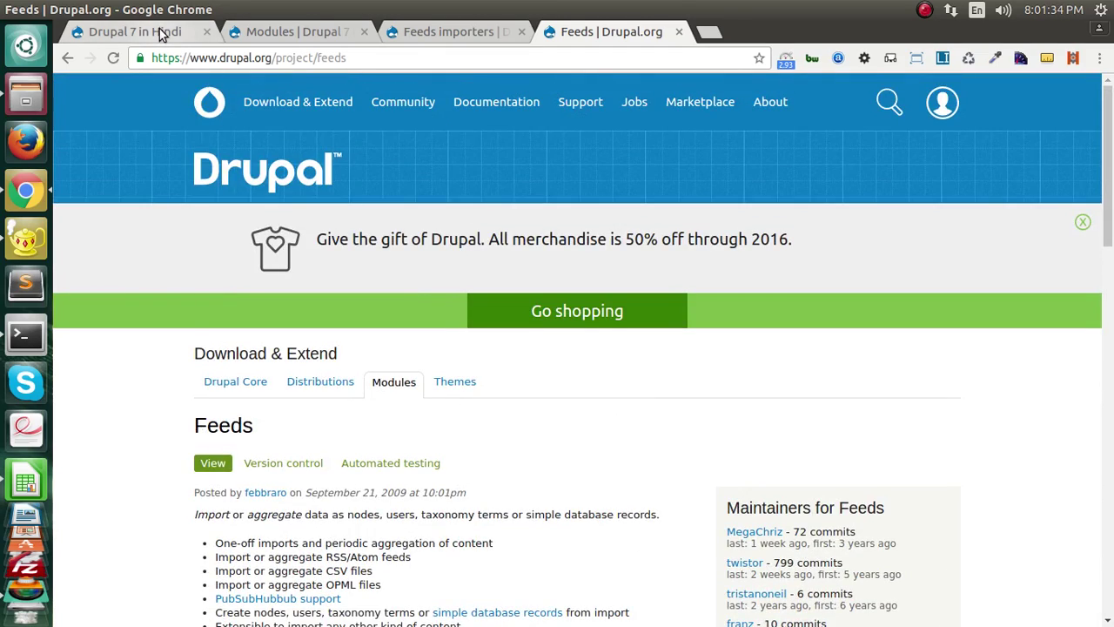
- Check the Feeds group on the site's Modules page to see which Feeds modules are enabled
left_click(286, 35)
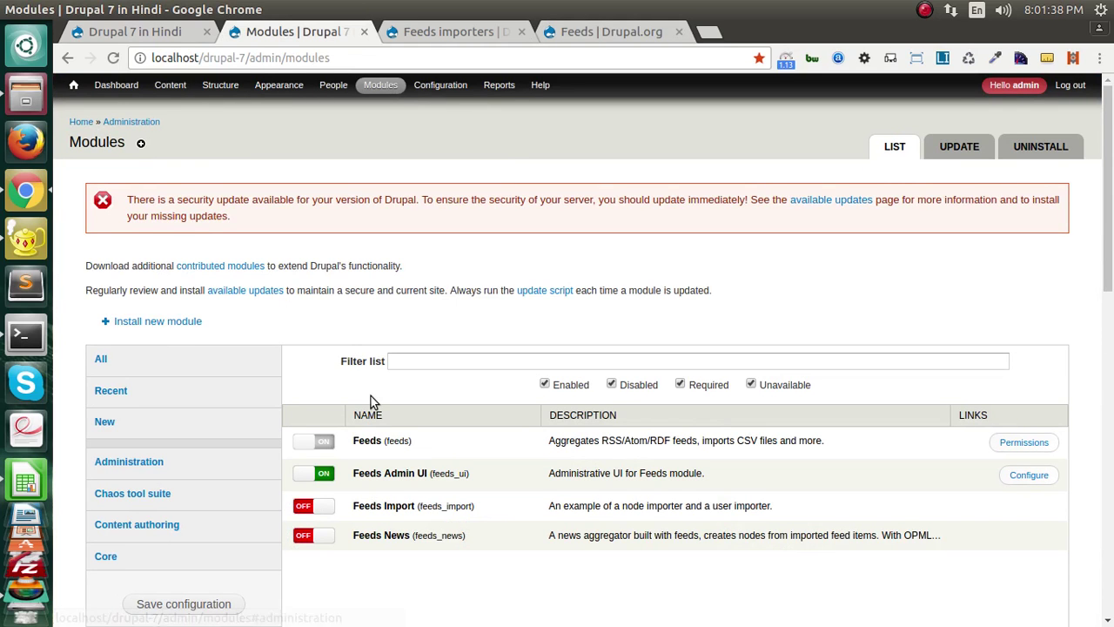
scroll(232, 478, "down", 8)
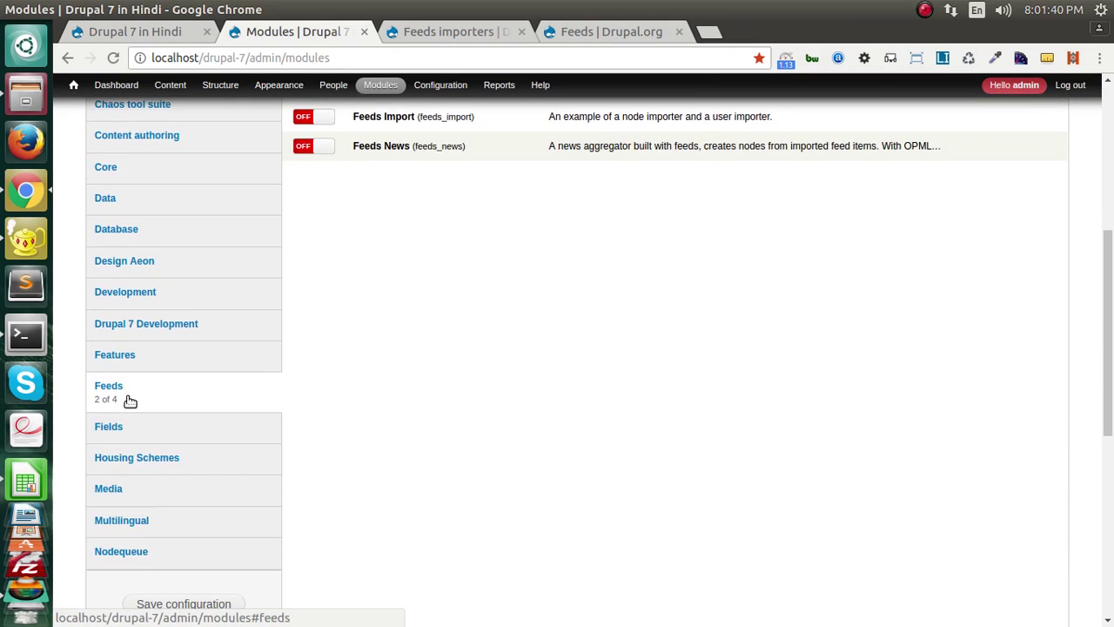
scroll(392, 397, "up", 4)
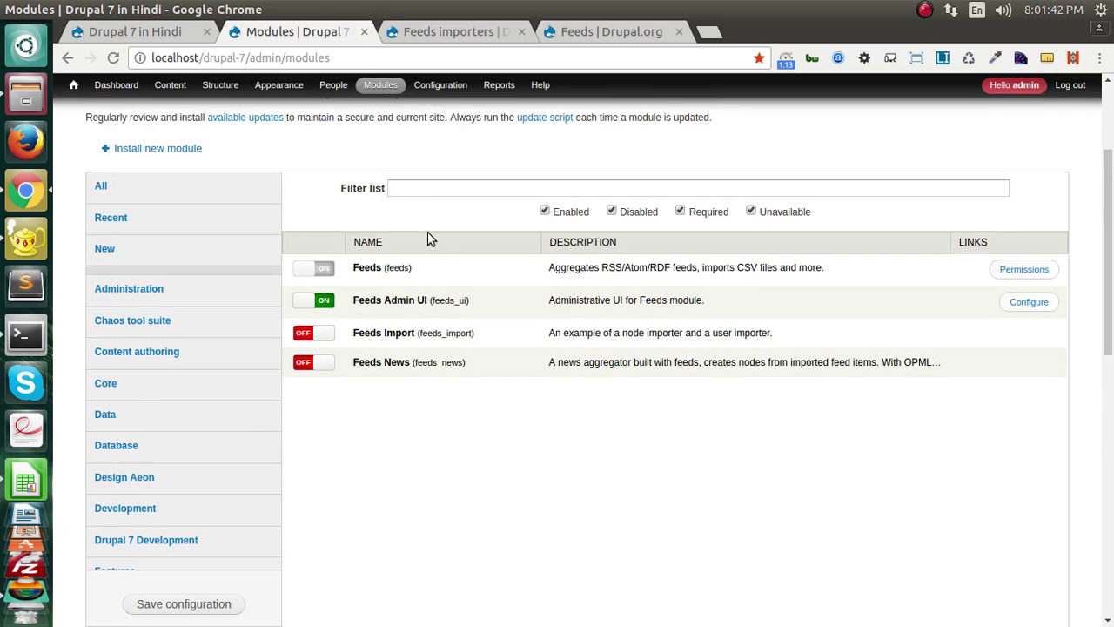
left_click(413, 190)
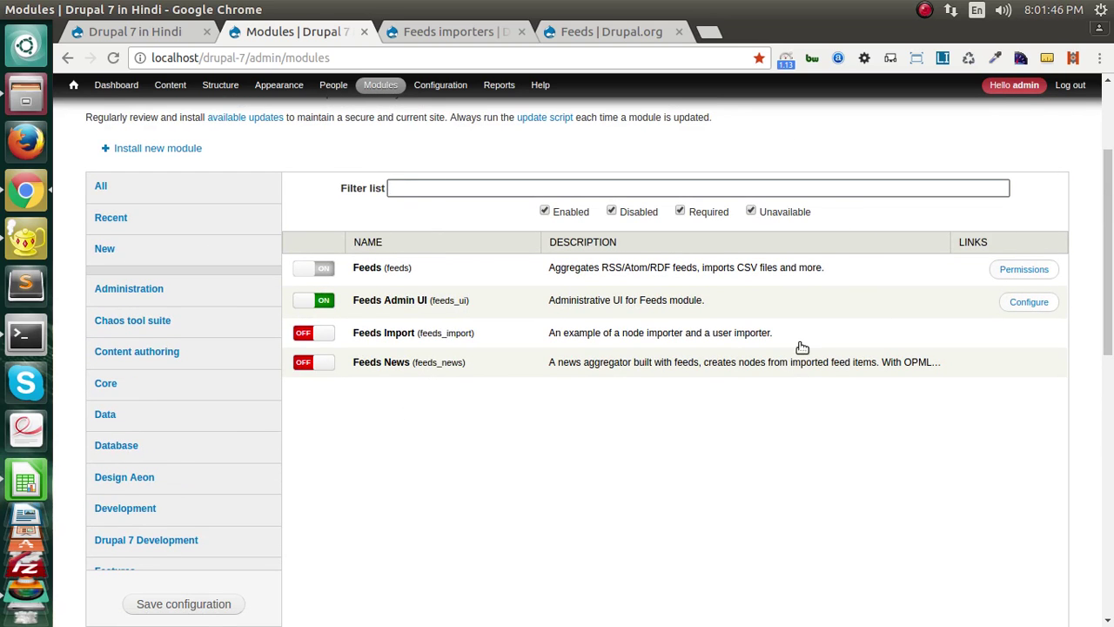
left_click(419, 190)
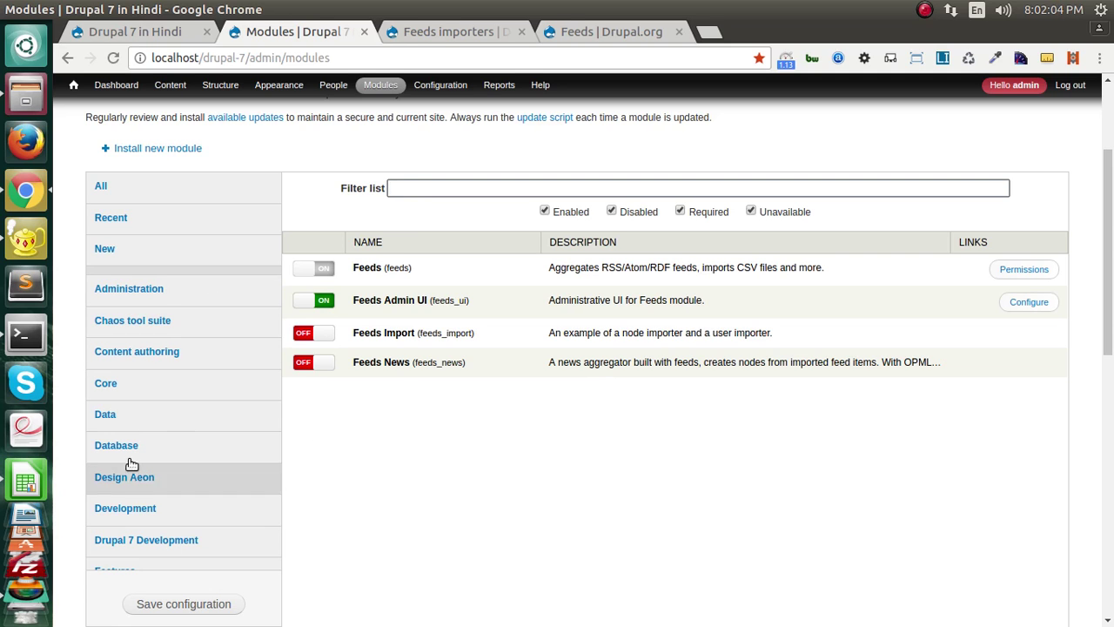
scroll(119, 418, "down", 2)
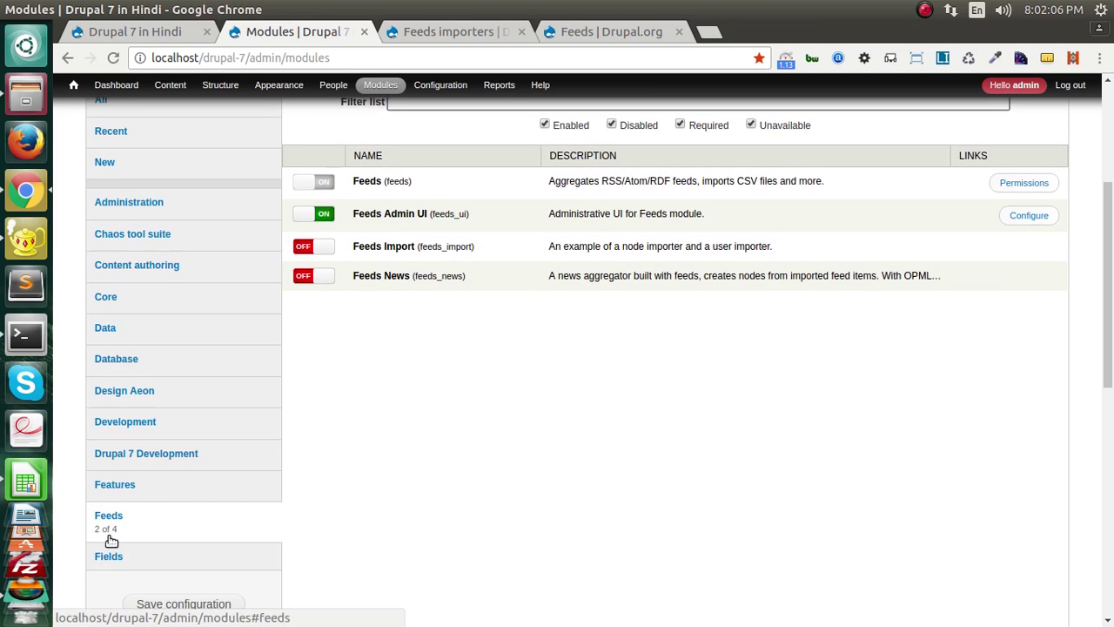
scroll(300, 487, "up", 3)
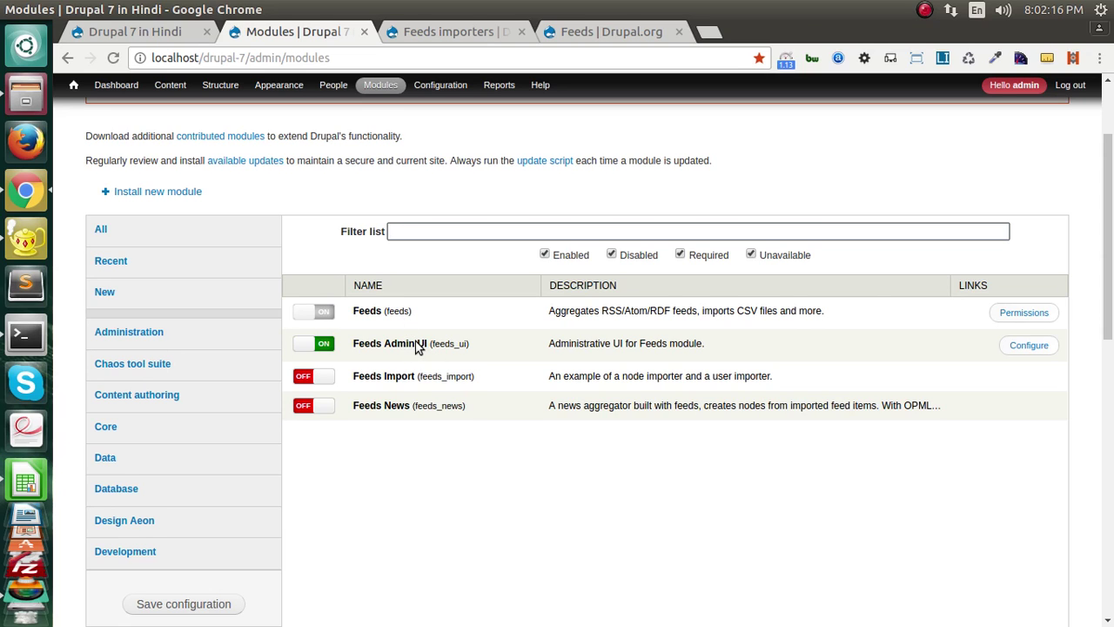
- Open the Feeds importers list, look at the form for adding a new importer, and return to the list
middle_click(1029, 345)
left_click(420, 31)
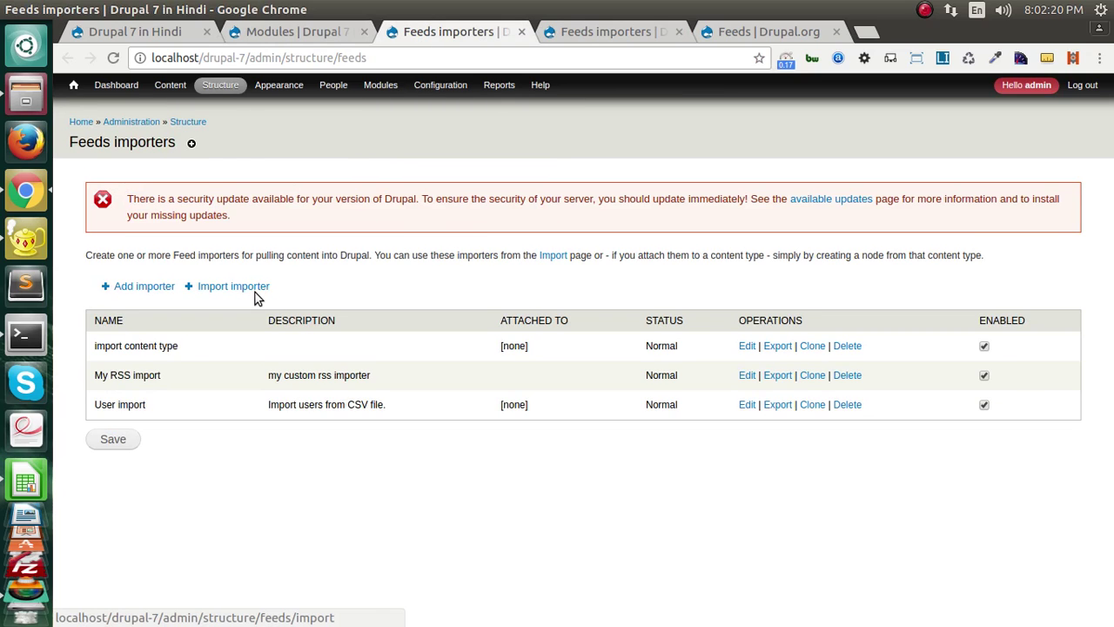
left_click(148, 289)
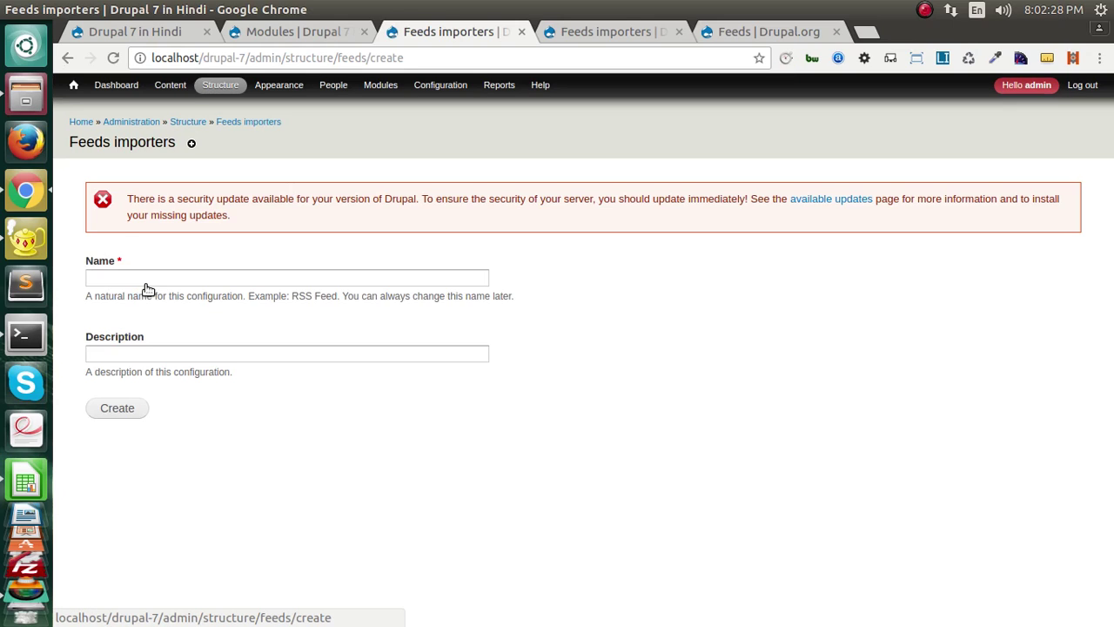
left_click(72, 63)
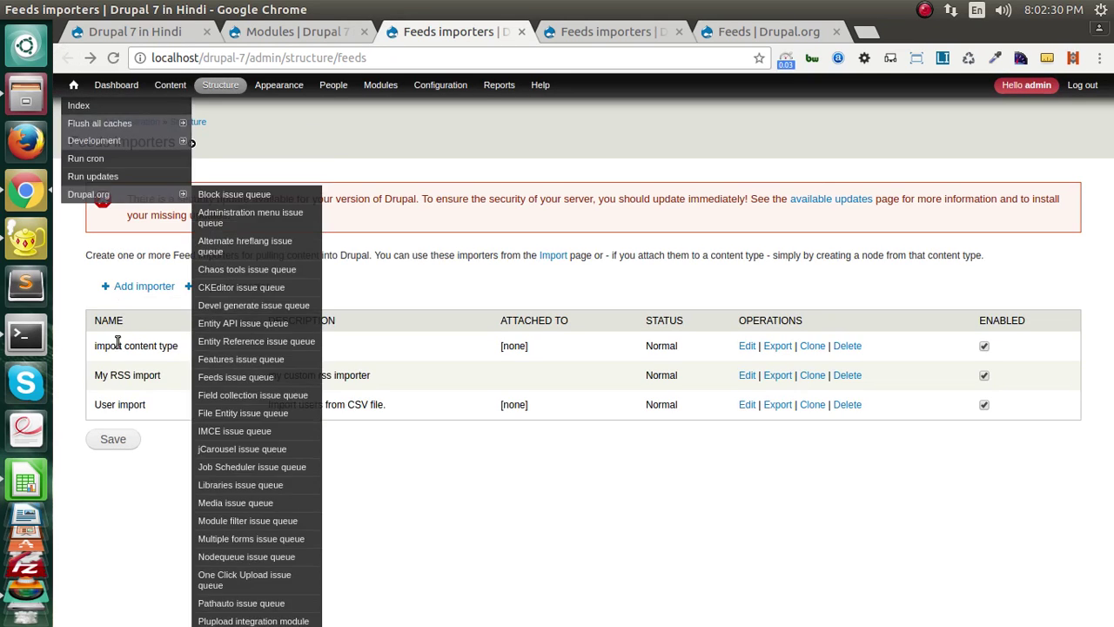
left_click_drag(94, 346, 175, 345)
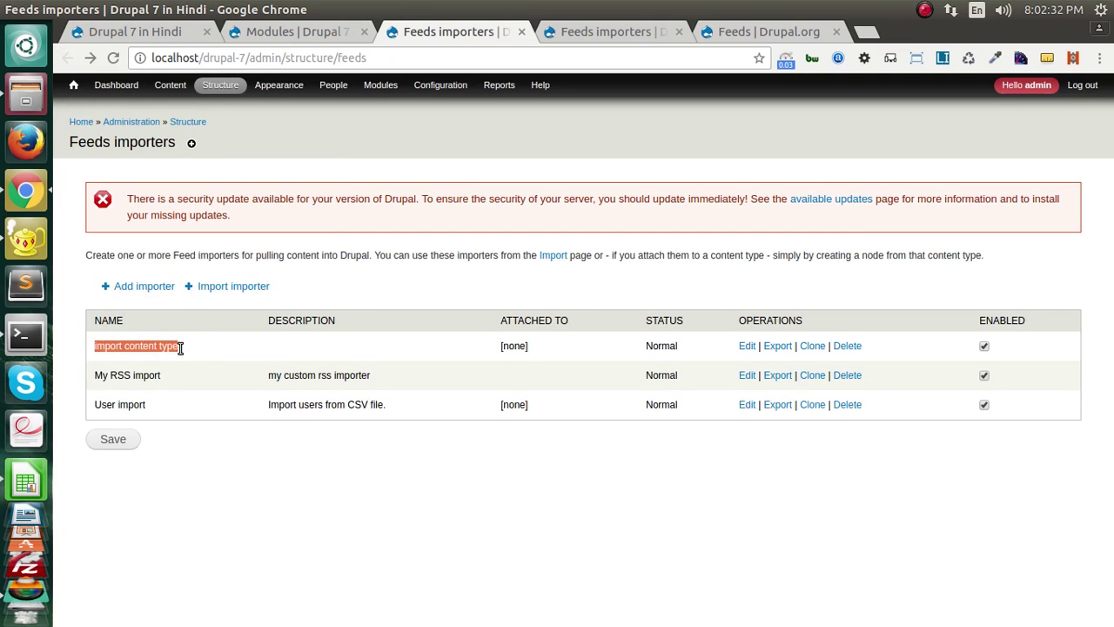
right_click(175, 346)
left_click(179, 353)
left_click(144, 287)
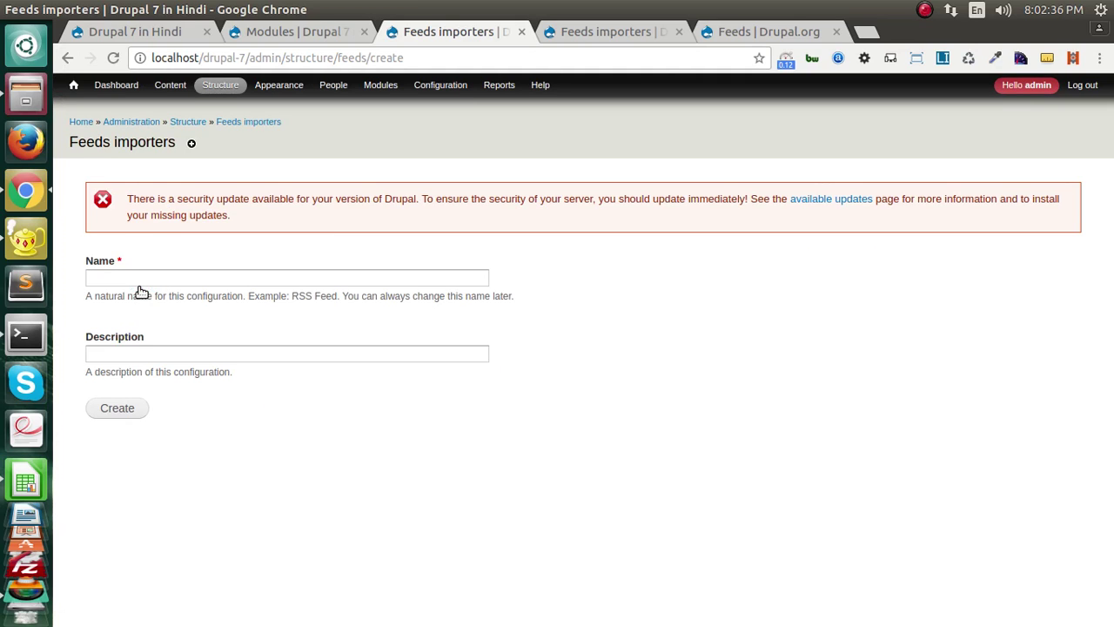
left_click(131, 275)
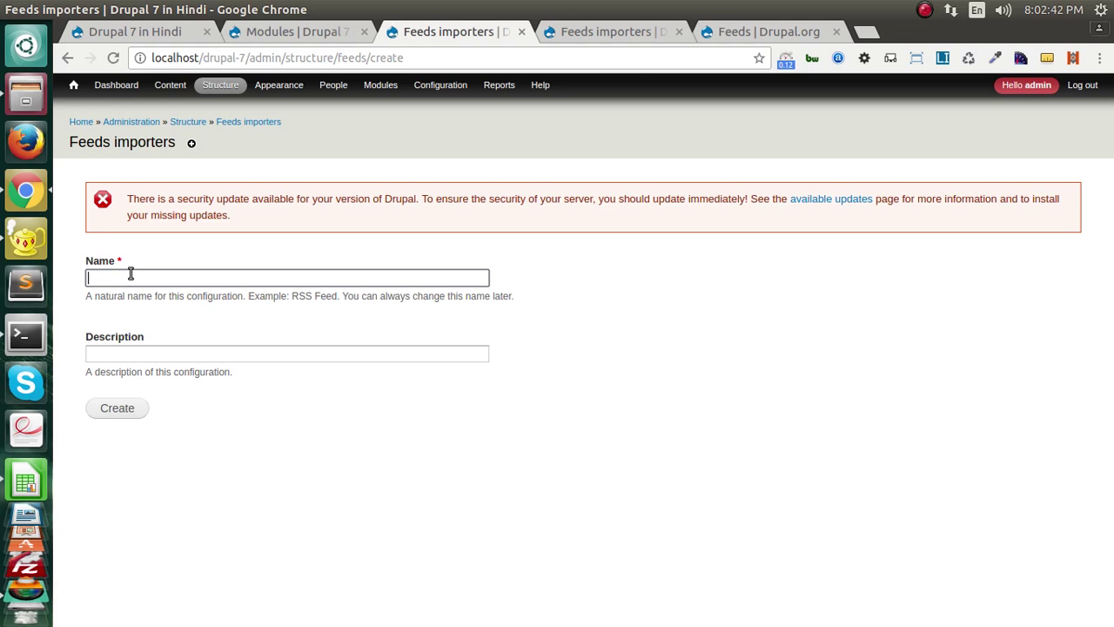
left_click(68, 58)
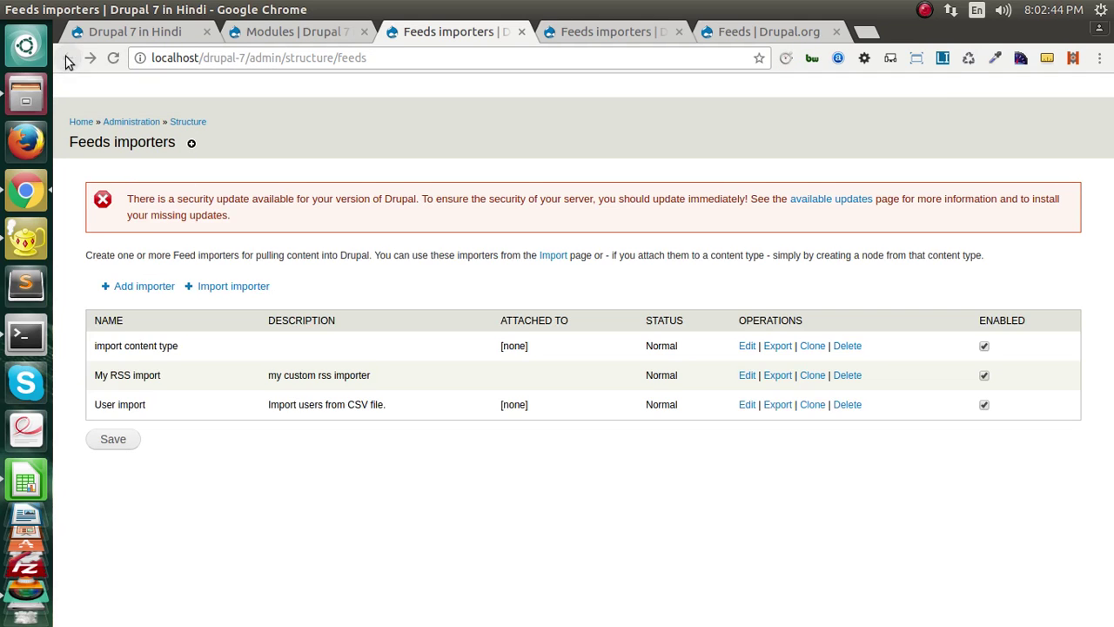
- Open the "import content type" importer for editing and review its basic settings, including the content type attachment options
left_click(747, 347)
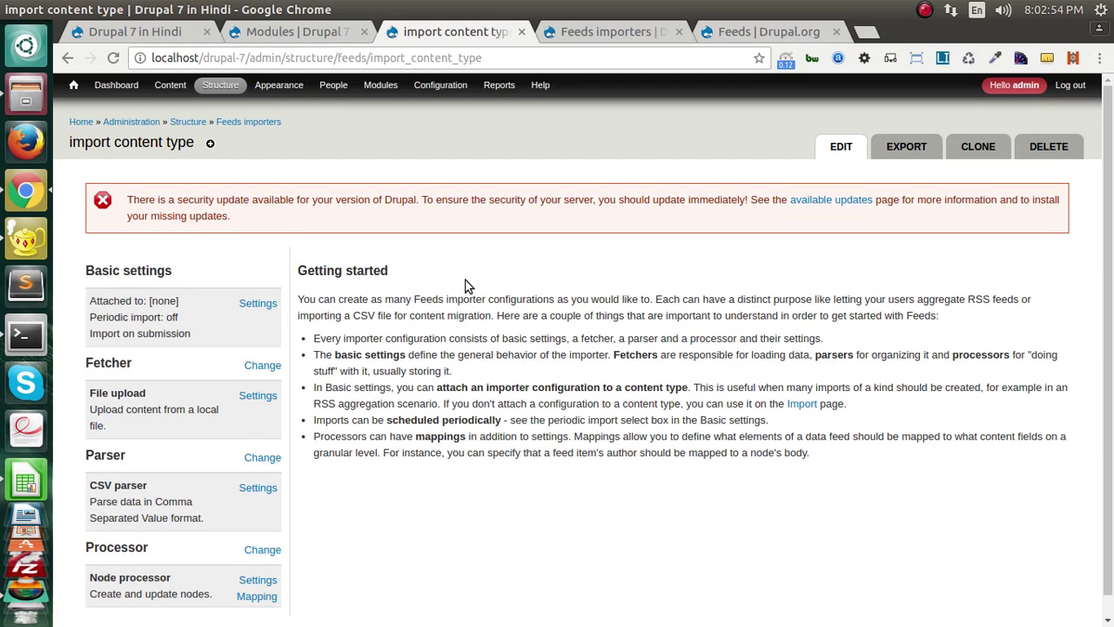
scroll(469, 286, "down", 1)
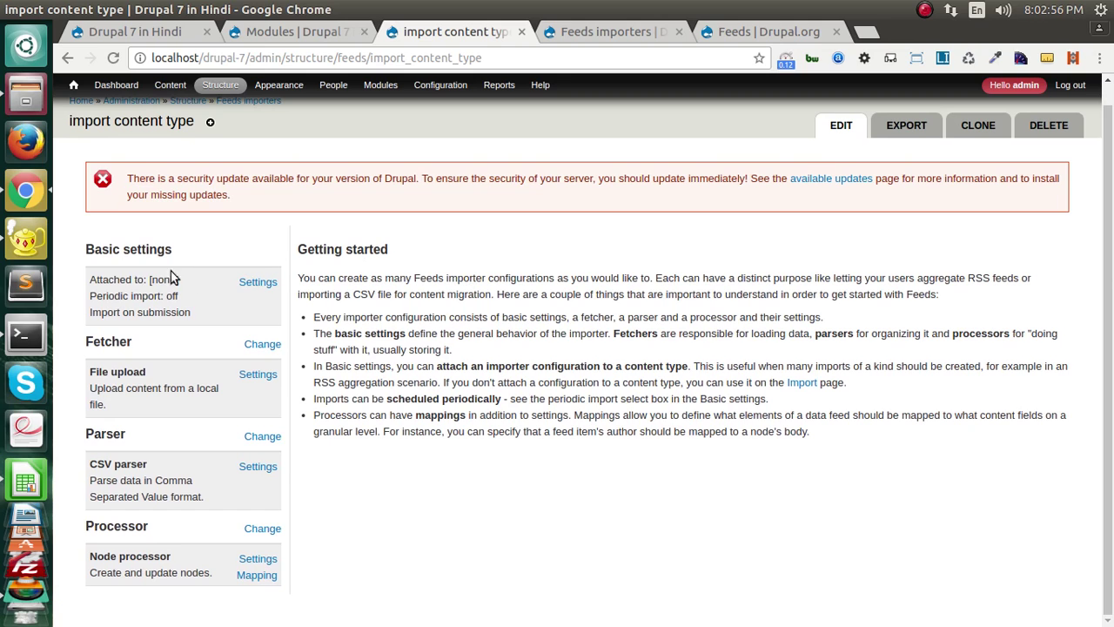
left_click(254, 281)
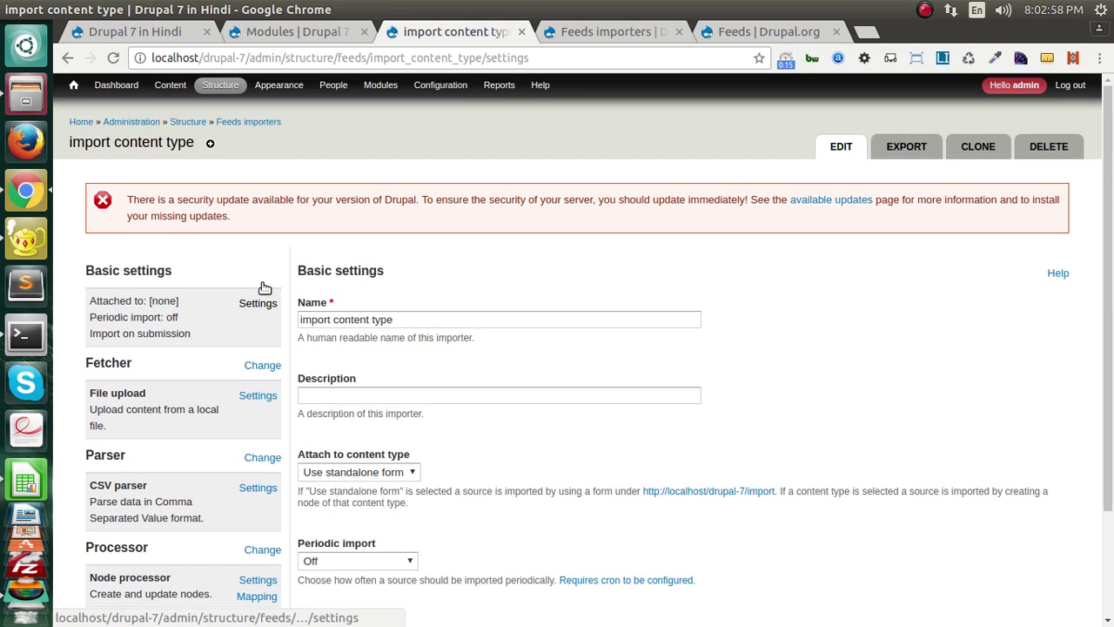
scroll(323, 276, "down", 2)
left_click_drag(465, 279, 294, 281)
scroll(549, 309, "down", 3)
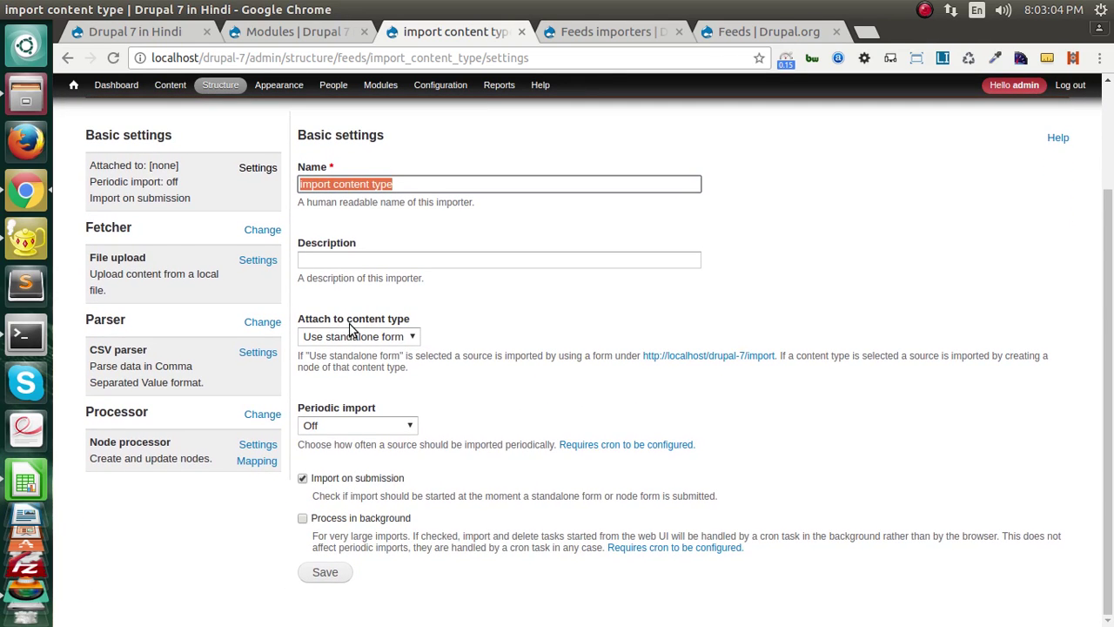
left_click(386, 338)
left_click(389, 337)
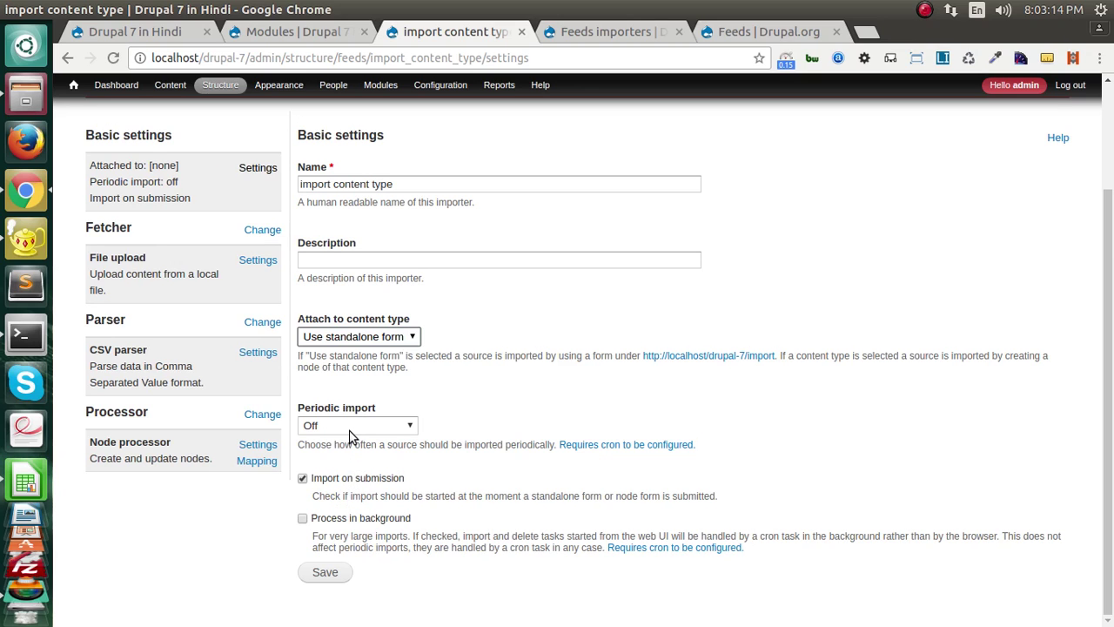
- Review the importer's available fetchers and the File upload fetcher's settings, including the allowed file extensions
left_click(261, 232)
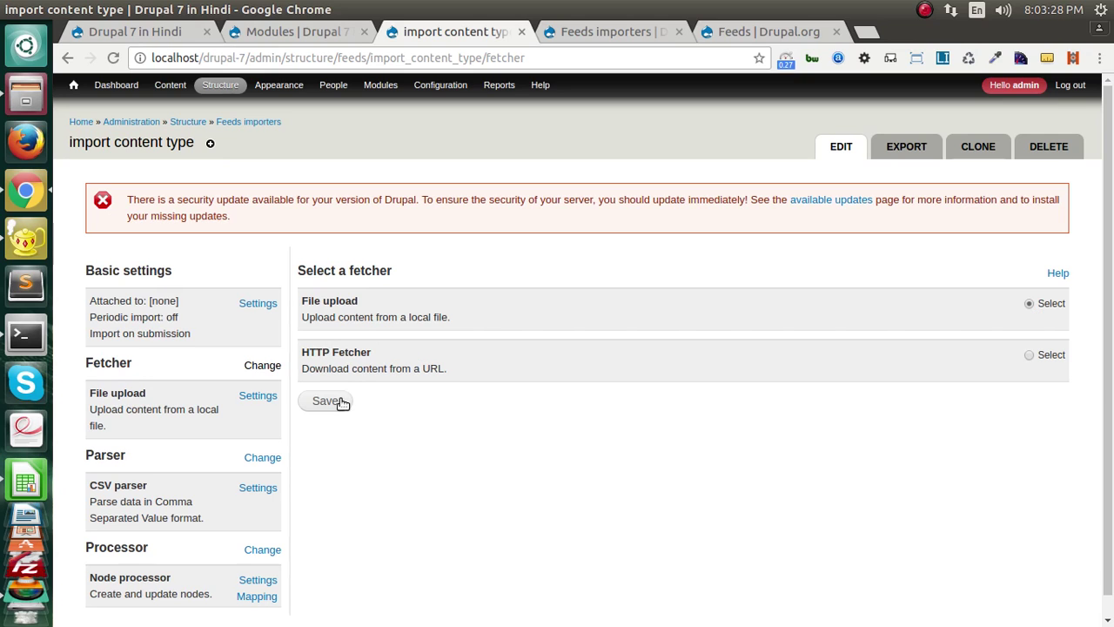
left_click(257, 396)
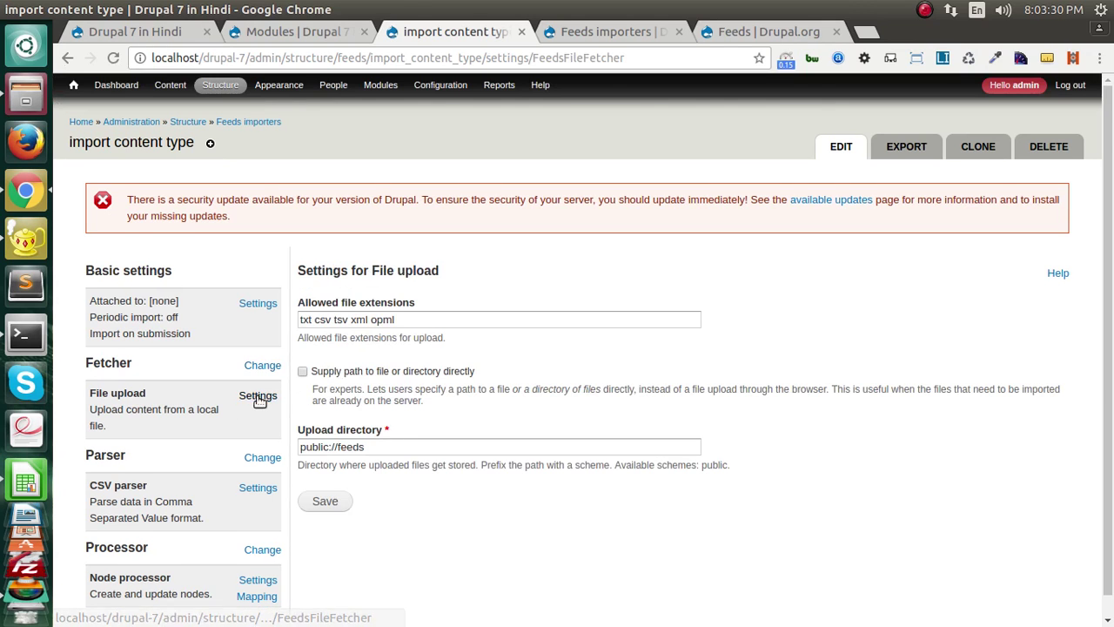
scroll(258, 401, "down", 1)
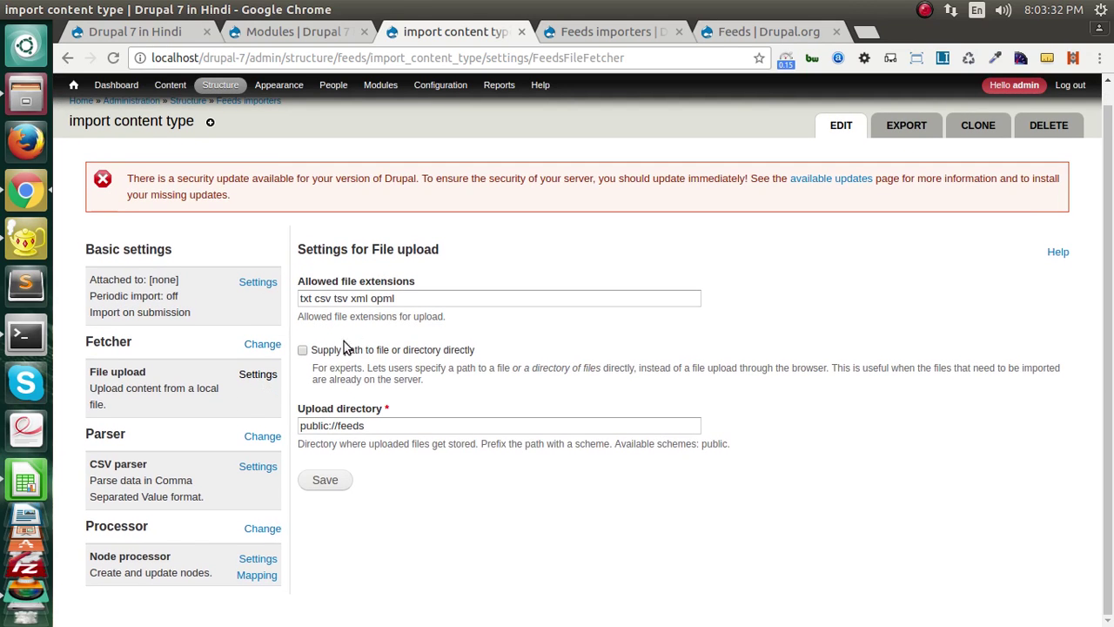
left_click(398, 298)
left_click_drag(398, 297, 295, 299)
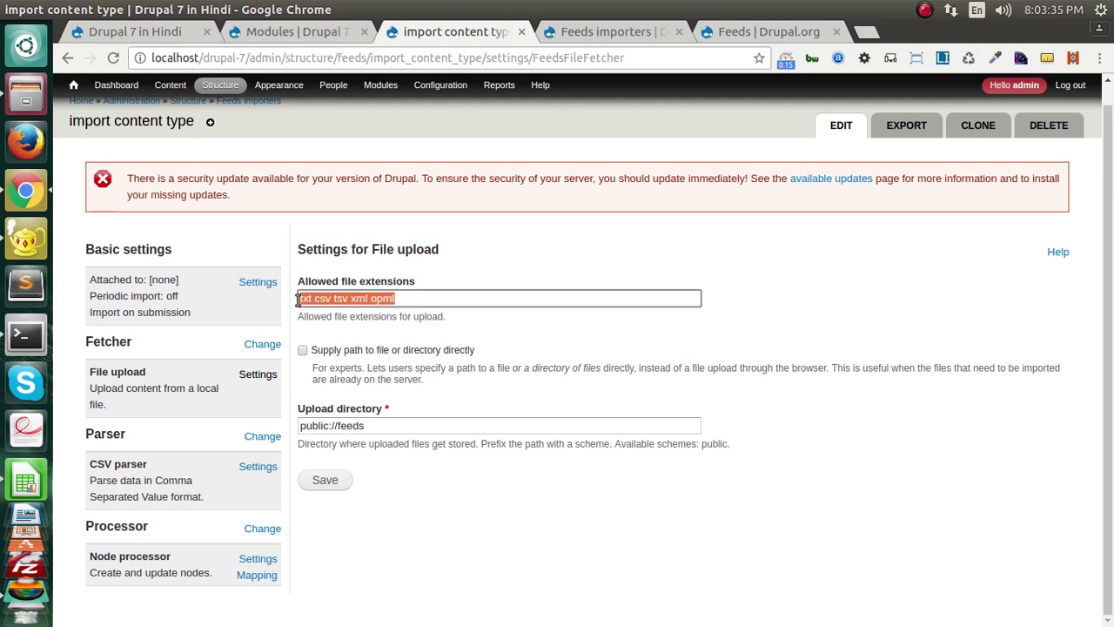
left_click(400, 297)
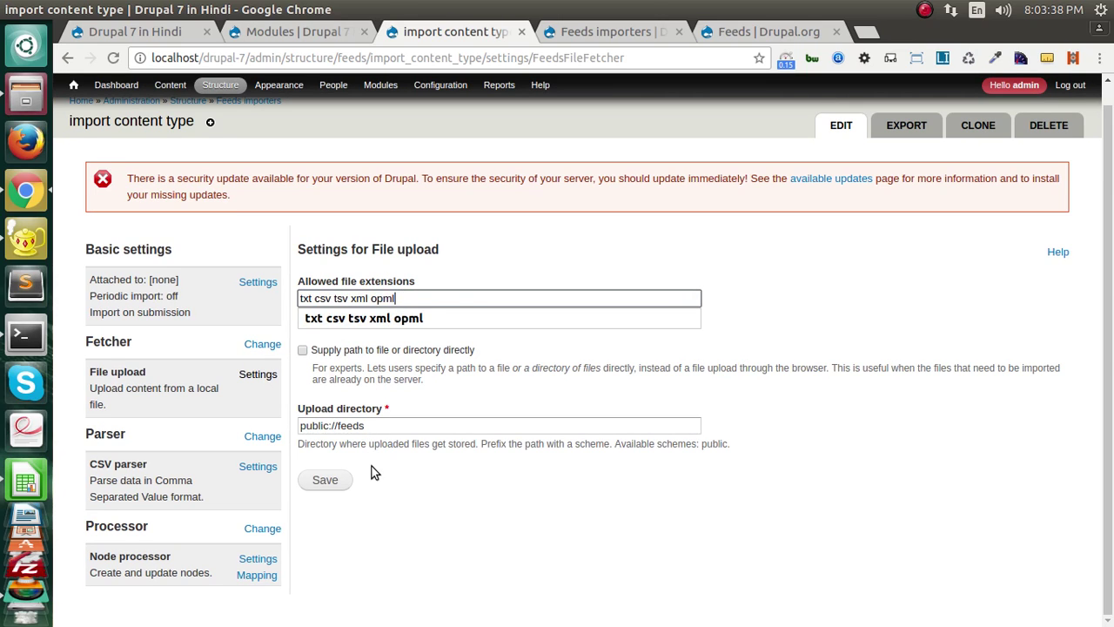
- Review the importer's parser selection, focusing on the CSV parser
left_click(260, 437)
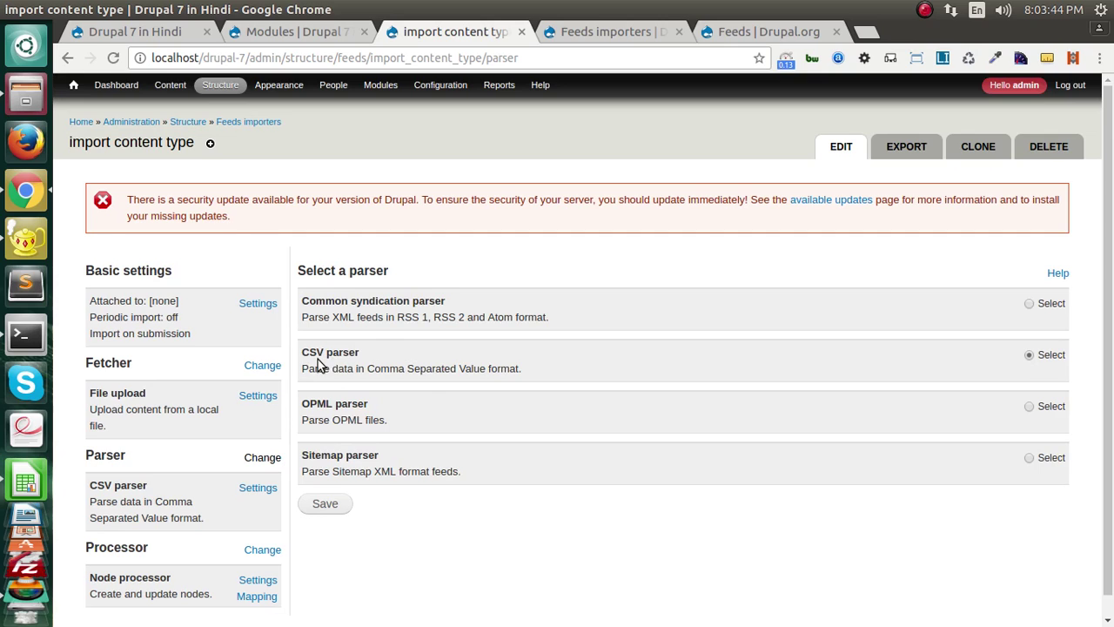
left_click_drag(302, 352, 369, 357)
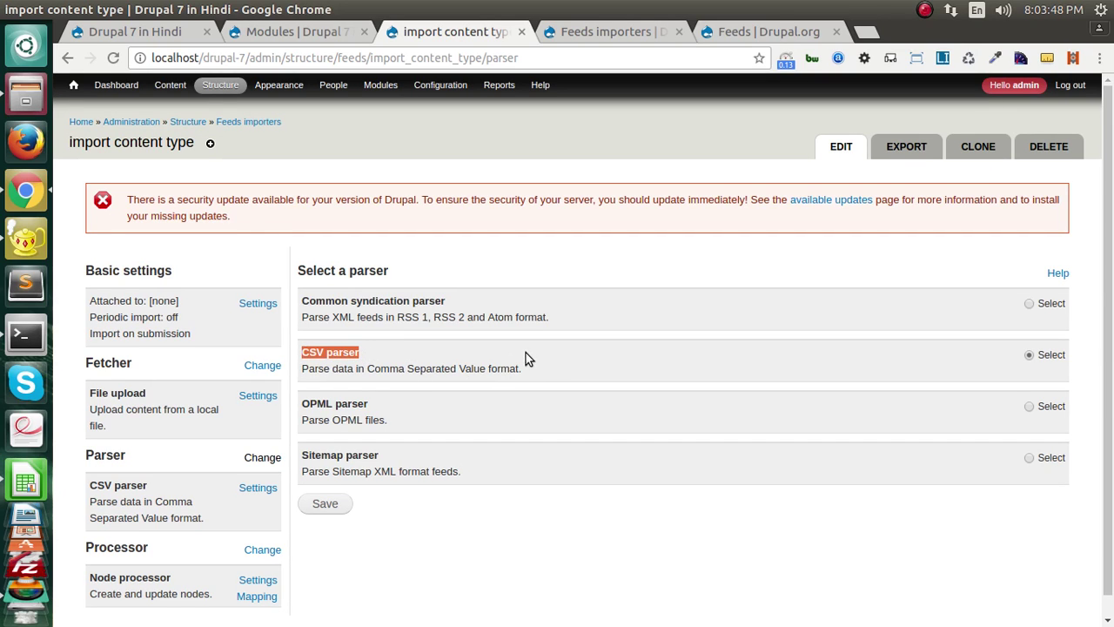
scroll(332, 500, "down", 1)
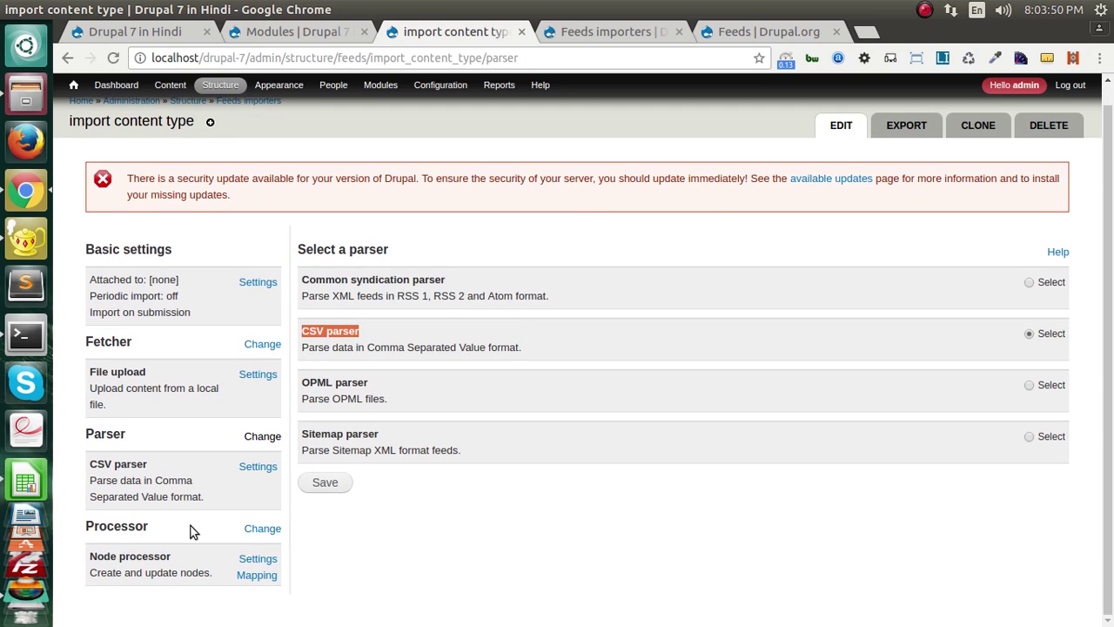
- Review the importer's available processors and check the bundle options in the Node processor settings
left_click(270, 531)
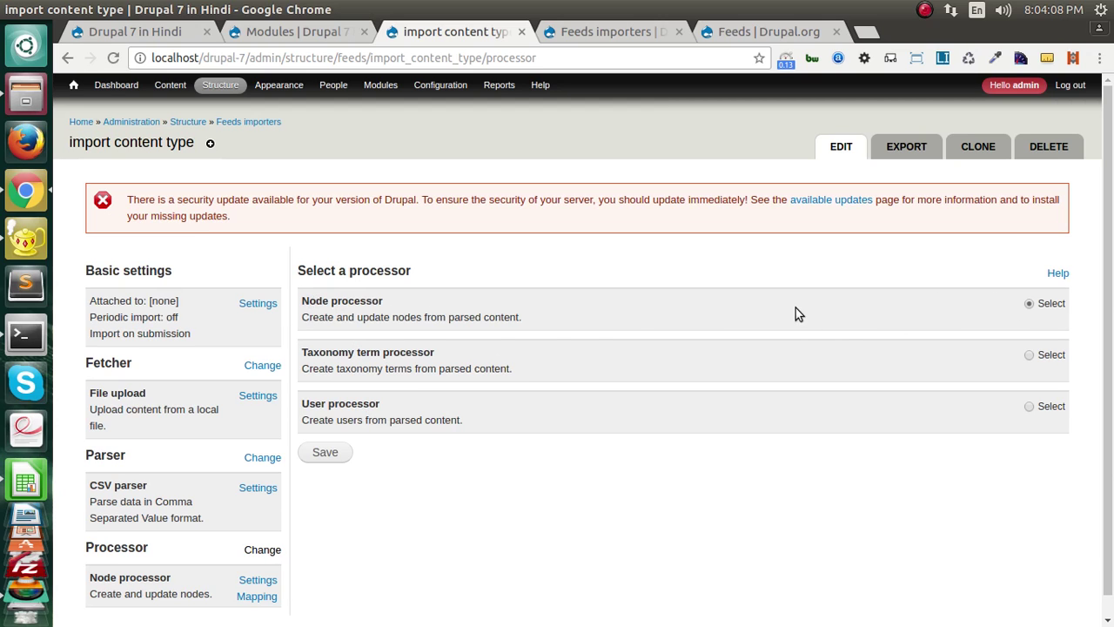
scroll(349, 568, "down", 1)
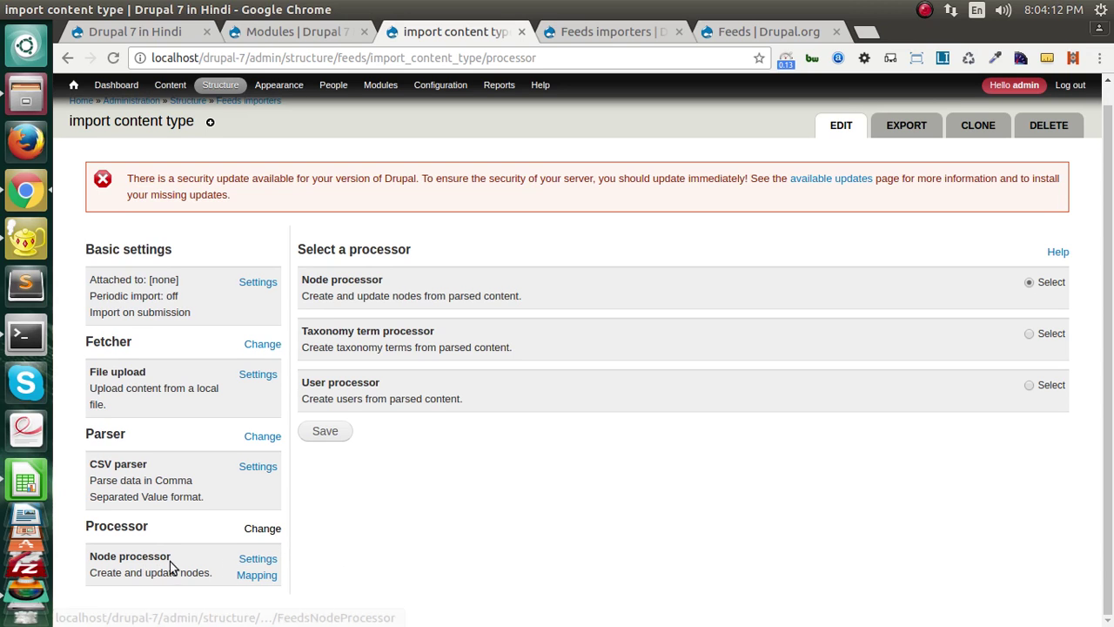
left_click(266, 561)
scroll(565, 478, "down", 1)
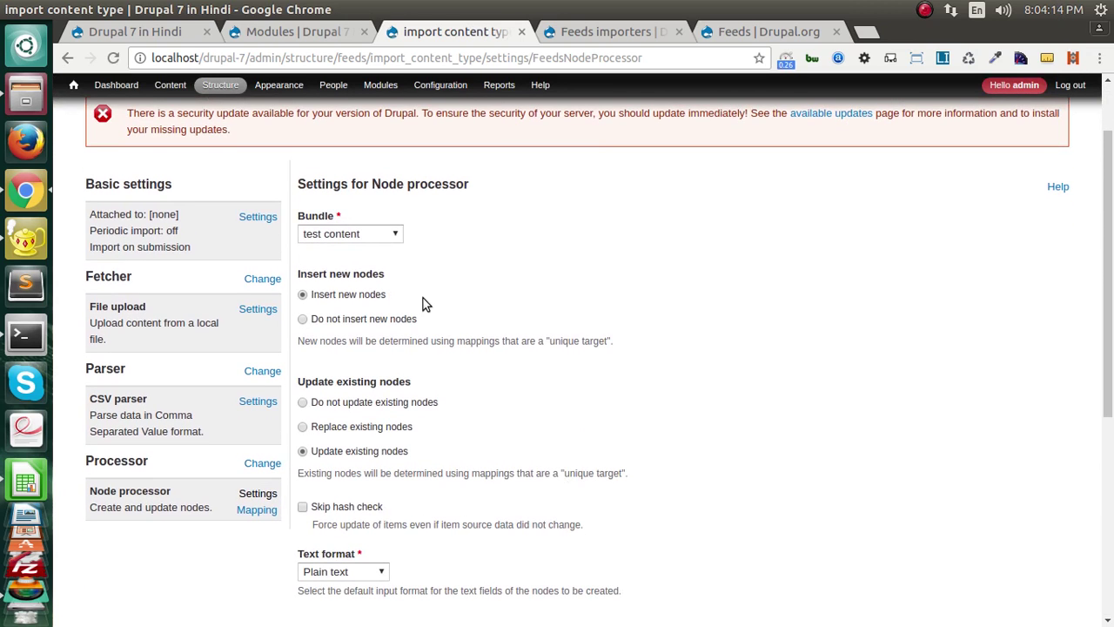
left_click(355, 235)
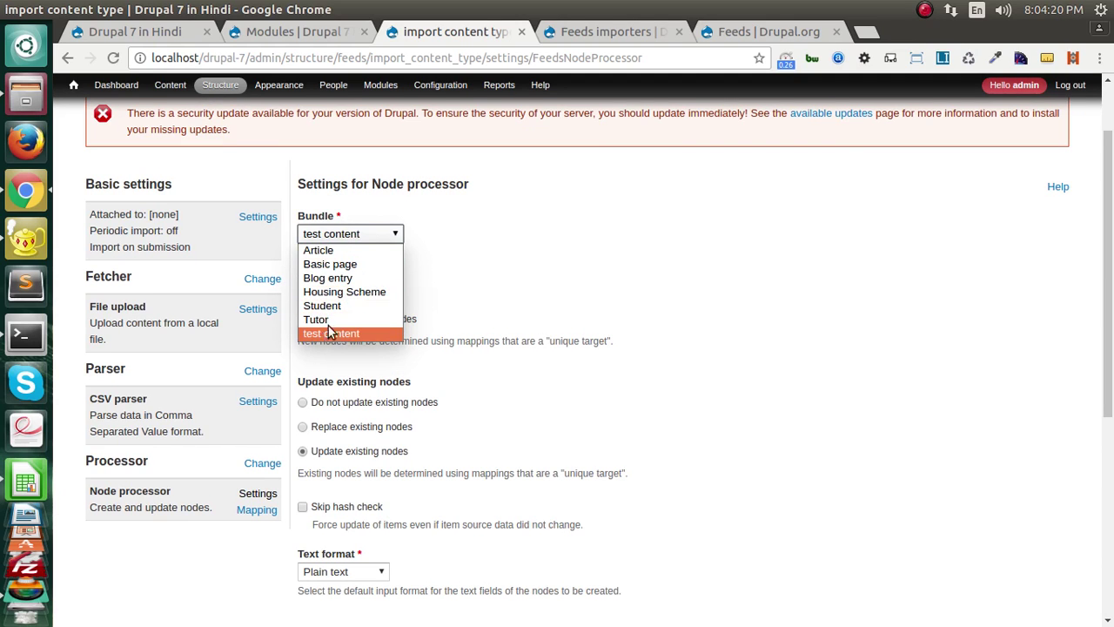
key("Escape")
- Open the content types list in a new browser tab and view the fields of the test content type
mouse_move(277, 87)
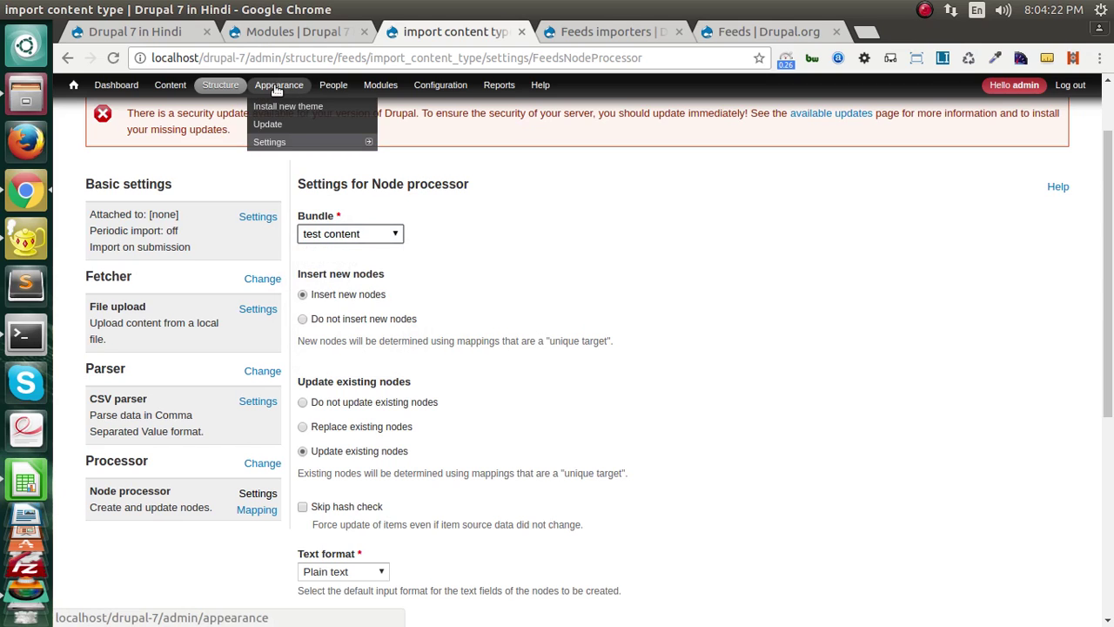
mouse_move(217, 87)
mouse_move(235, 127)
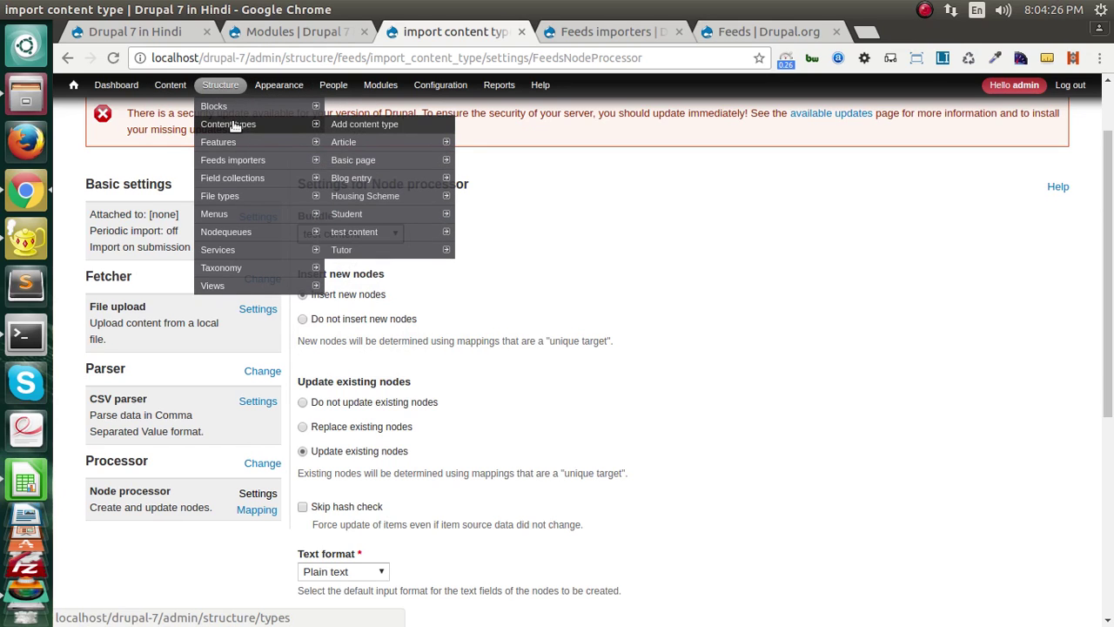
middle_click(235, 127)
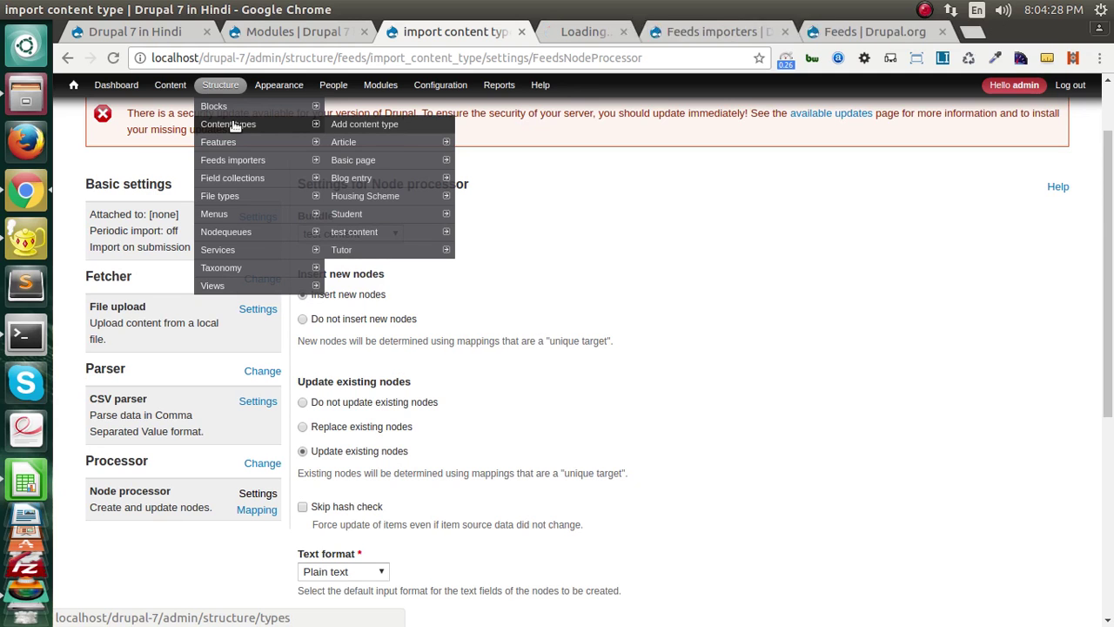
left_click(559, 34)
scroll(171, 381, "down", 1)
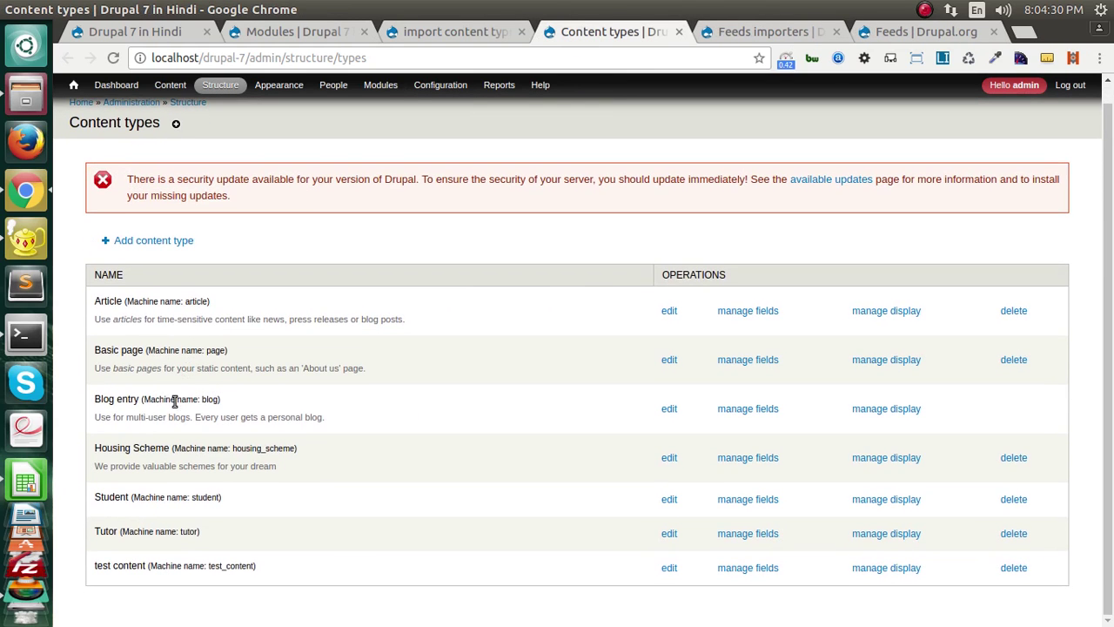
left_click_drag(81, 578, 156, 568)
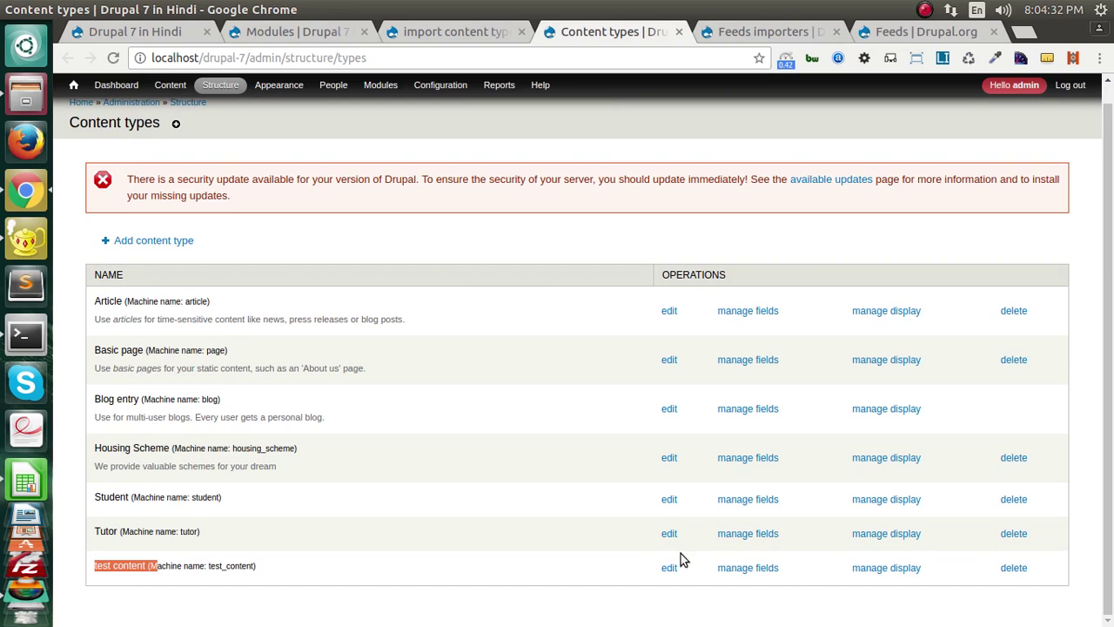
left_click(746, 567)
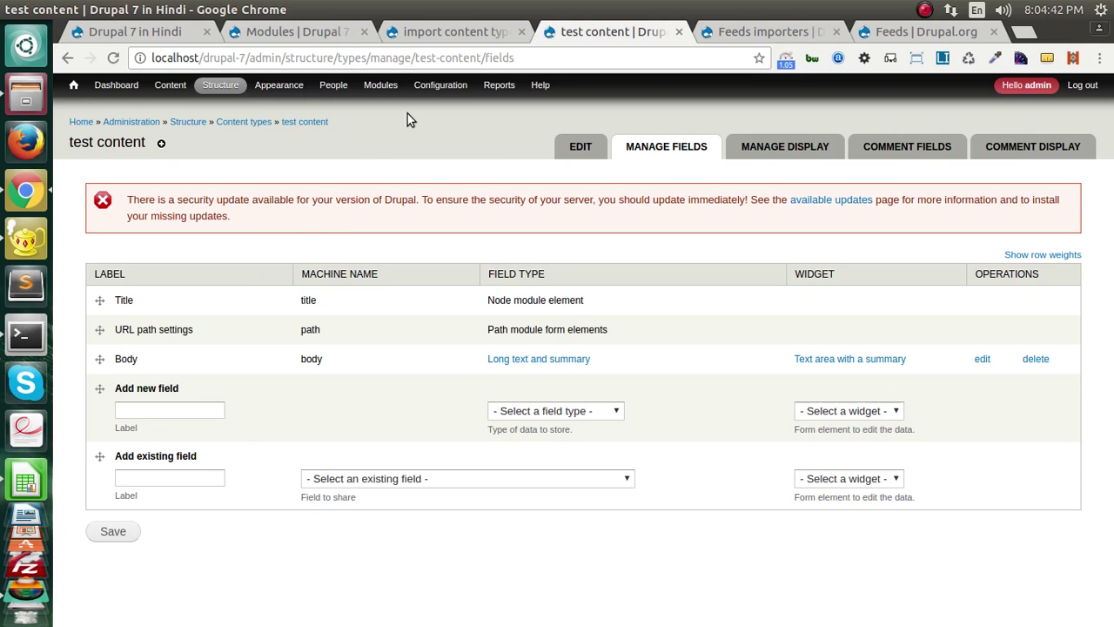
- Return to the importer's Node processor settings, choose test content as the bundle, and reload the page
left_click(435, 35)
left_click(356, 242)
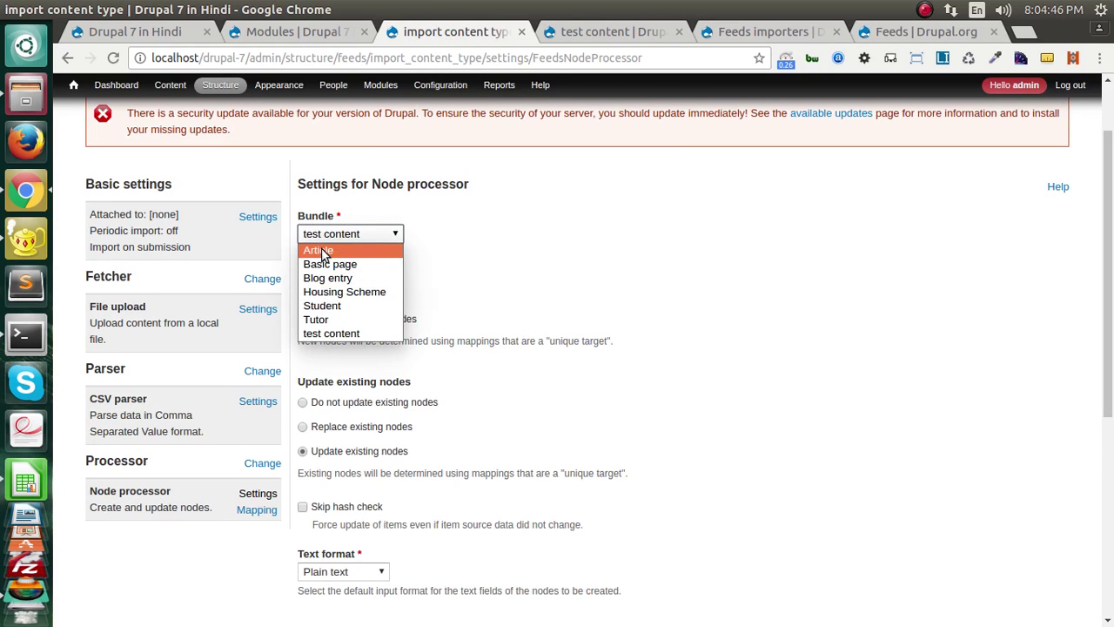
left_click(330, 335)
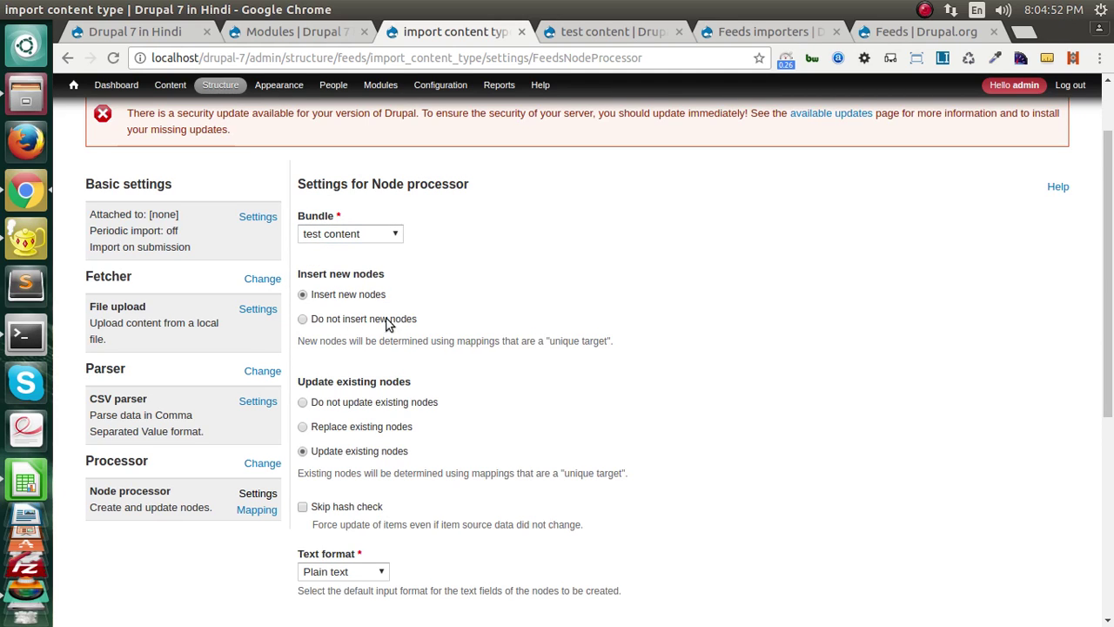
scroll(365, 331, "down", 2)
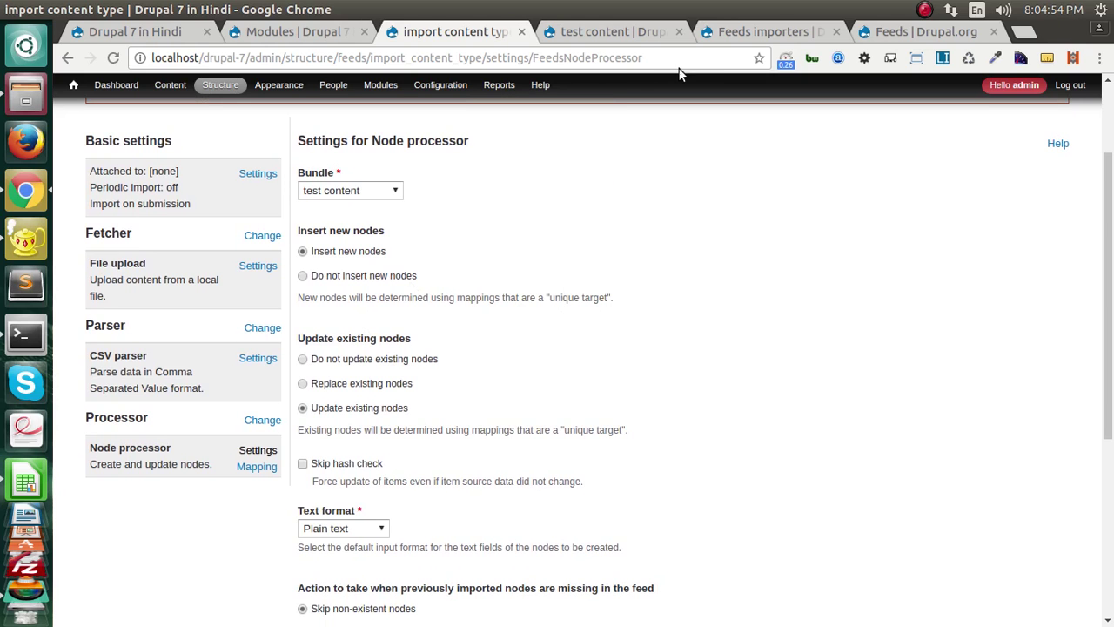
left_click(686, 58)
key("Return")
- Review the Node processor's settings for updating existing nodes, text format, missing nodes and author
scroll(423, 267, "down", 1)
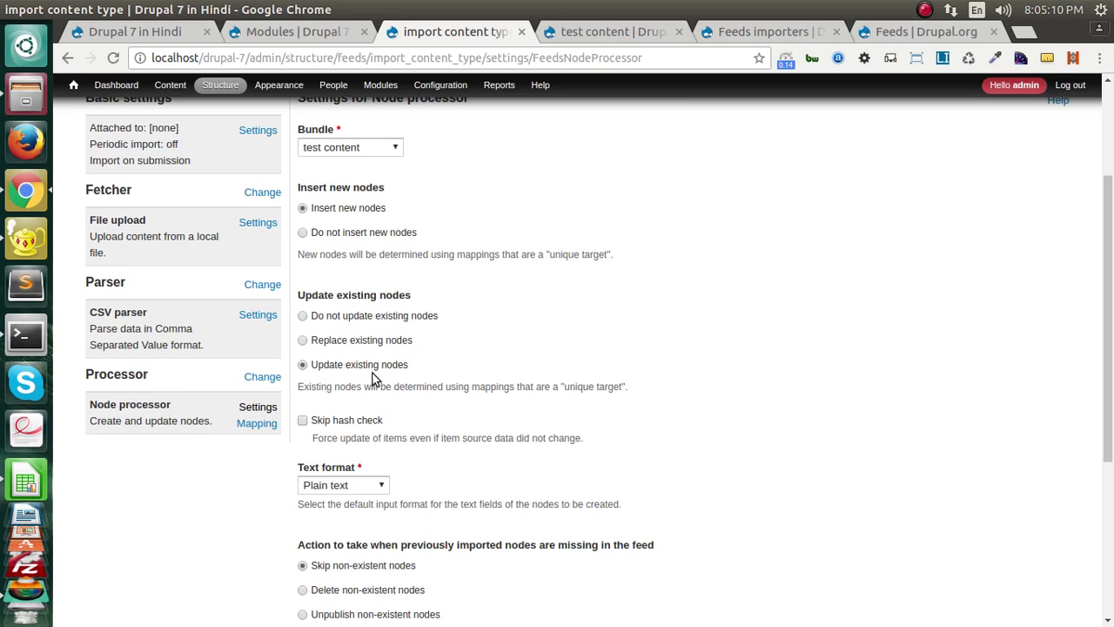
scroll(374, 379, "down", 2)
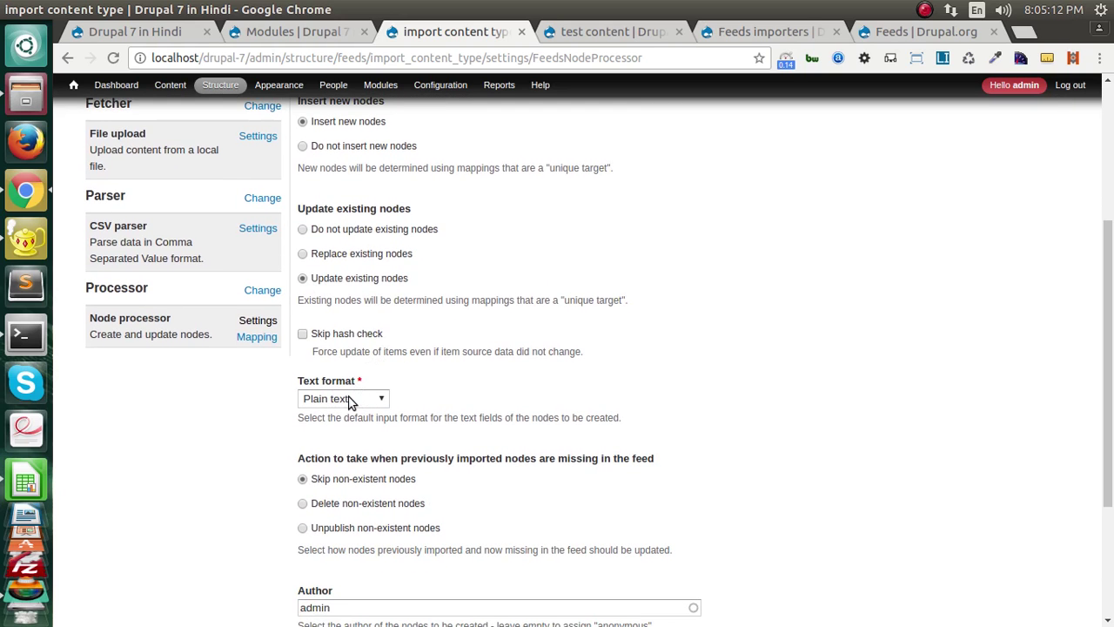
scroll(348, 400, "down", 5)
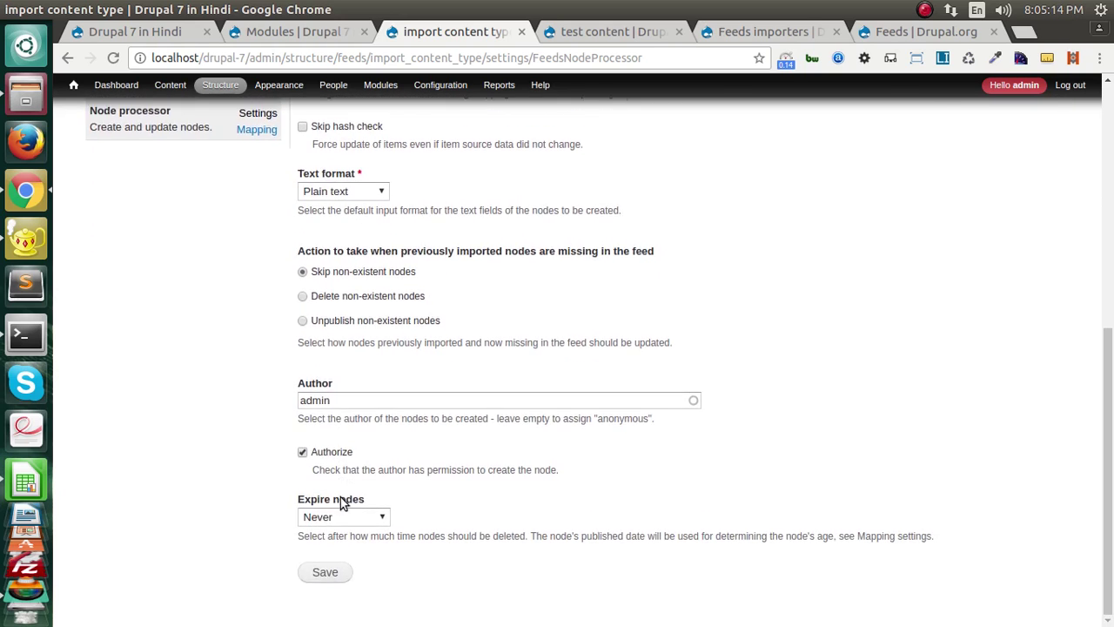
left_click_drag(343, 399, 300, 400)
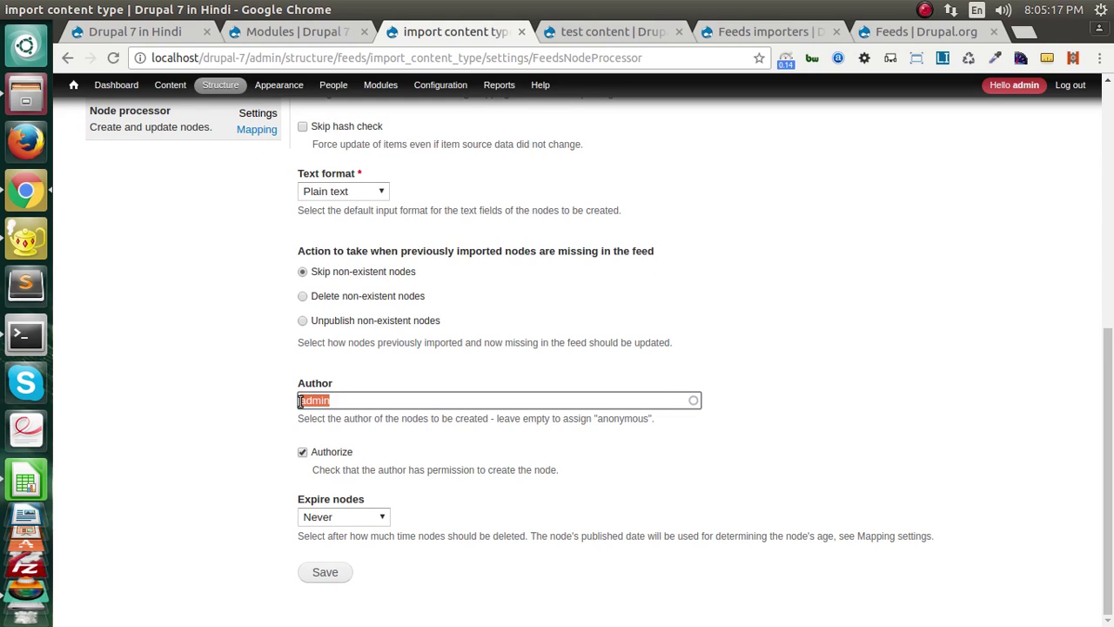
left_click(346, 399)
left_click(255, 406)
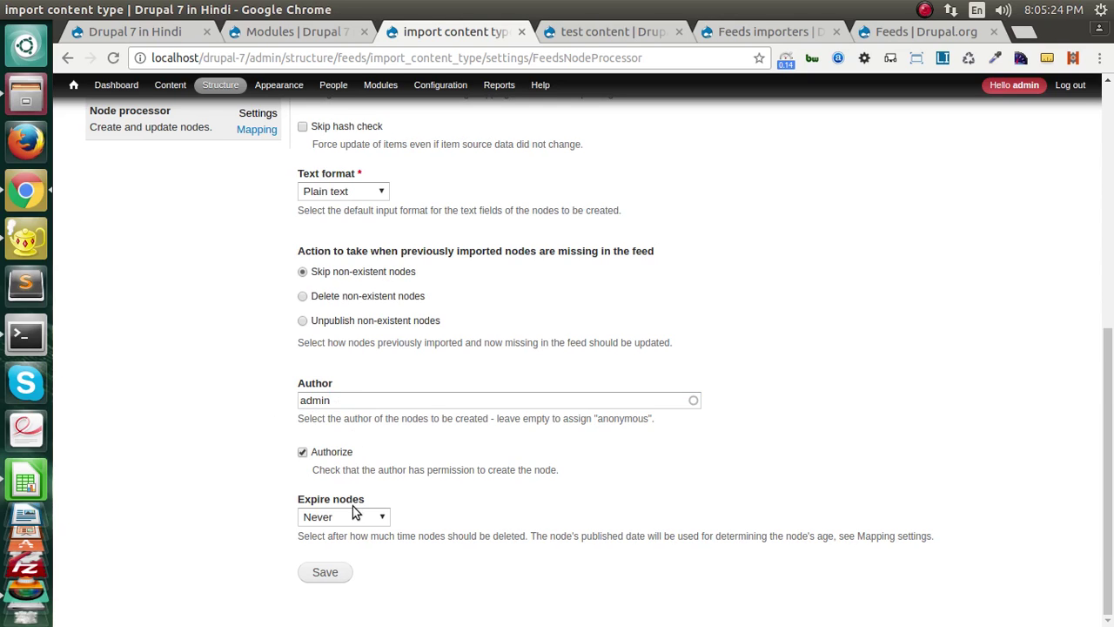
- Examine the Node processor's expiry options for imported nodes without changing the setting
scroll(355, 501, "up", 3)
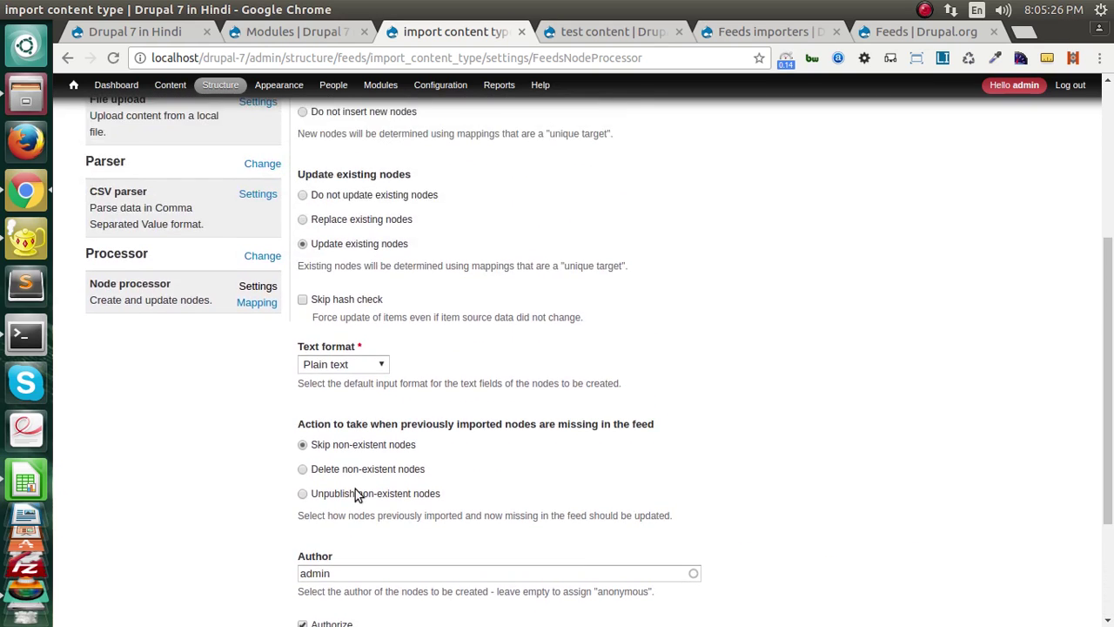
scroll(356, 494, "down", 3)
left_click(340, 514)
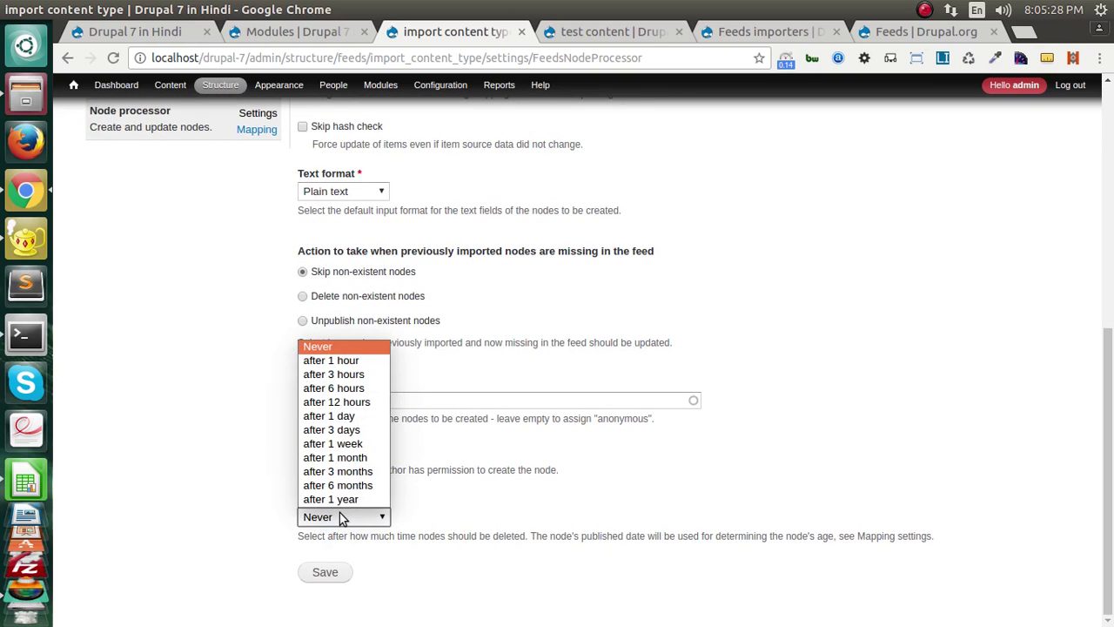
left_click(265, 506)
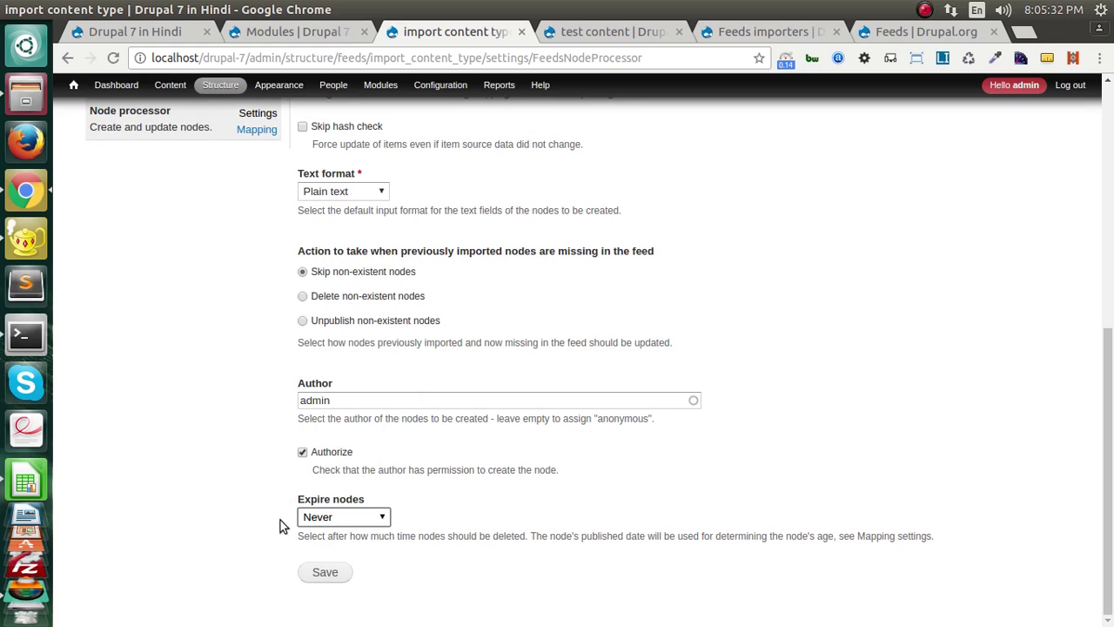
left_click(313, 516)
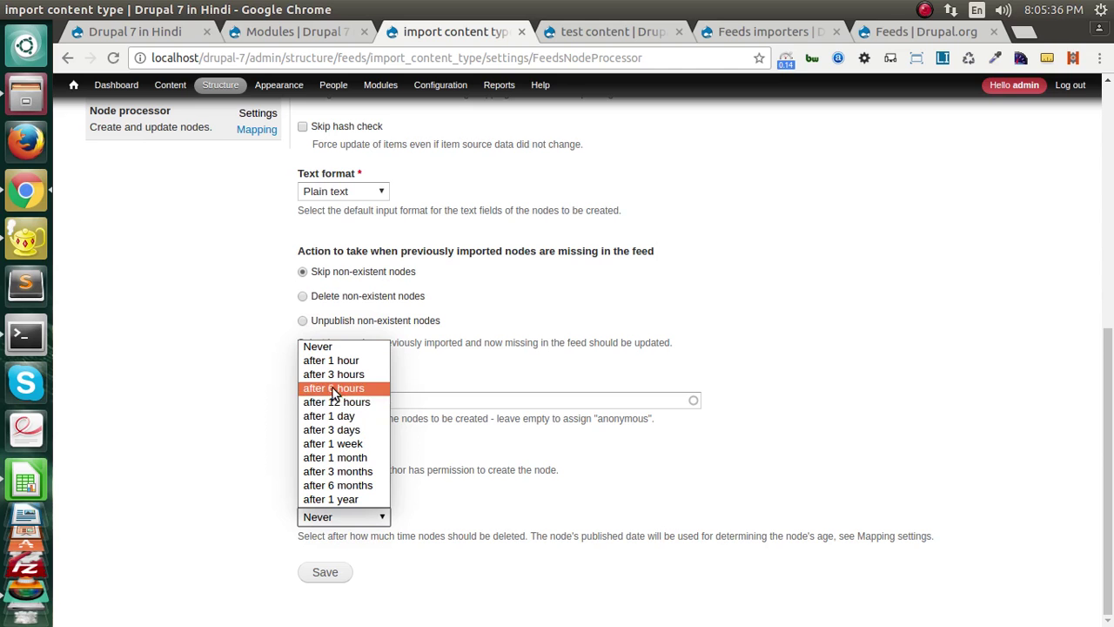
left_click(220, 473)
scroll(340, 519, "up", 6)
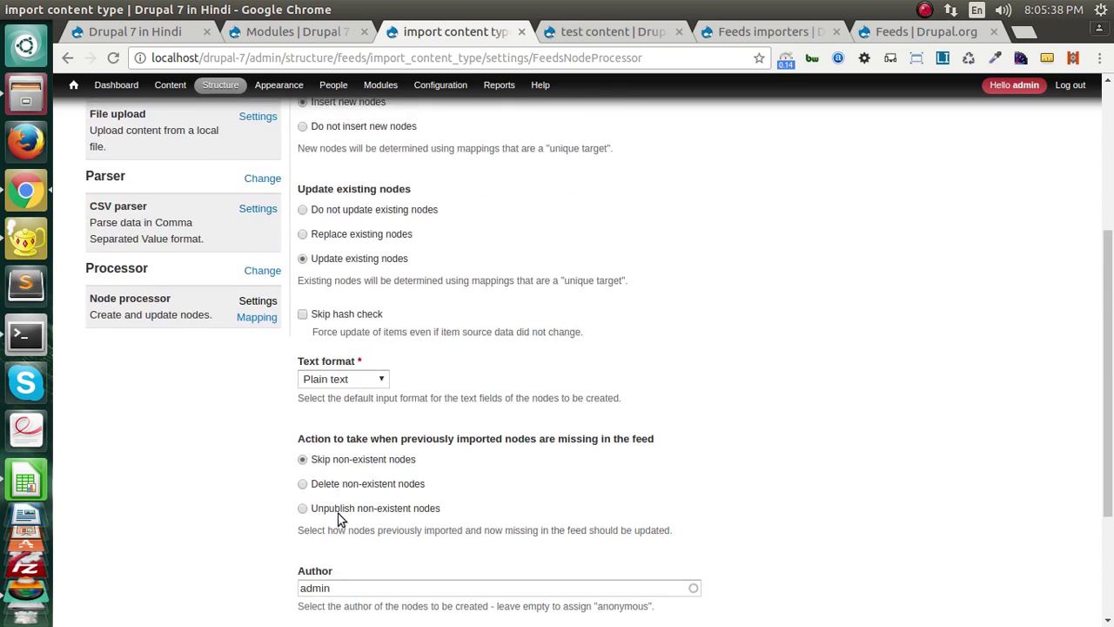
scroll(326, 455, "down", 6)
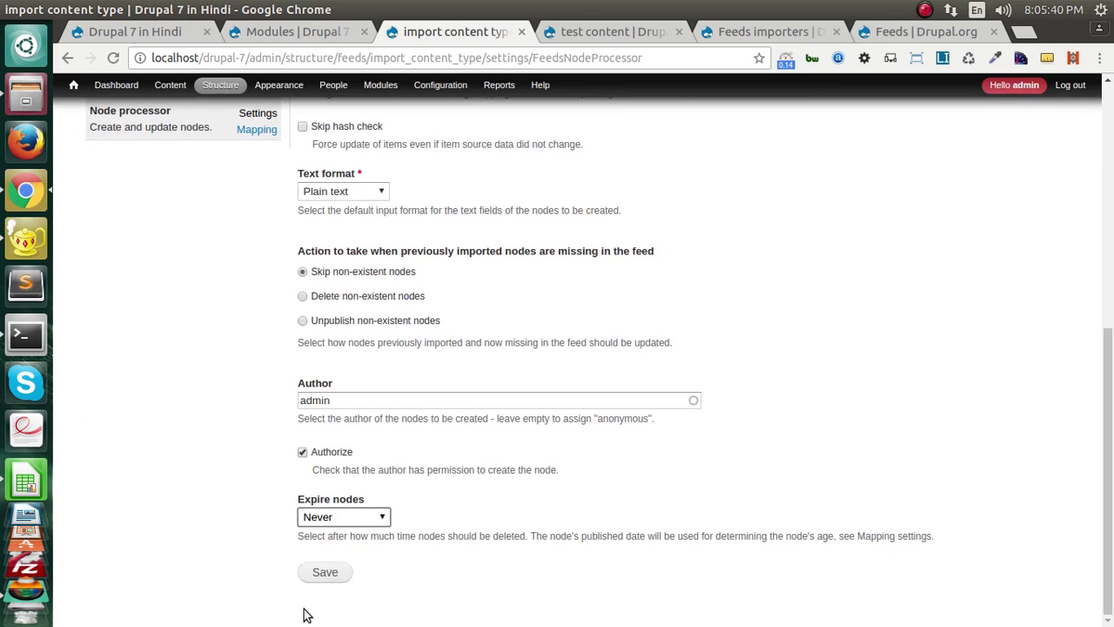
- Open the Node processor's mapping and compare it with the Title and Body fields of the test content type
scroll(264, 418, "up", 5)
left_click(254, 350)
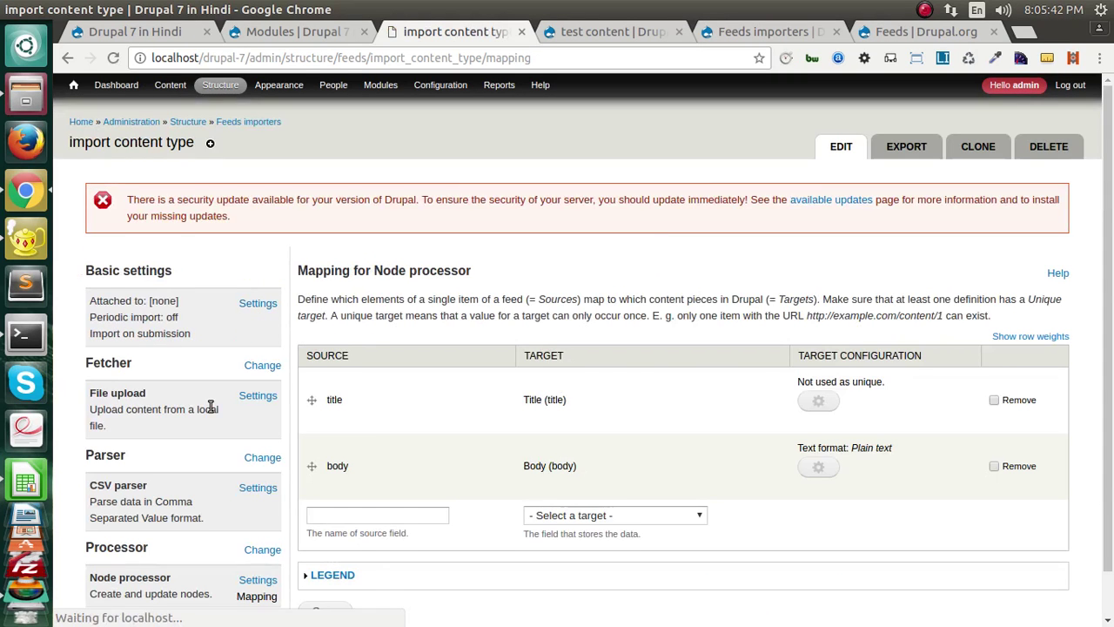
scroll(377, 433, "down", 1)
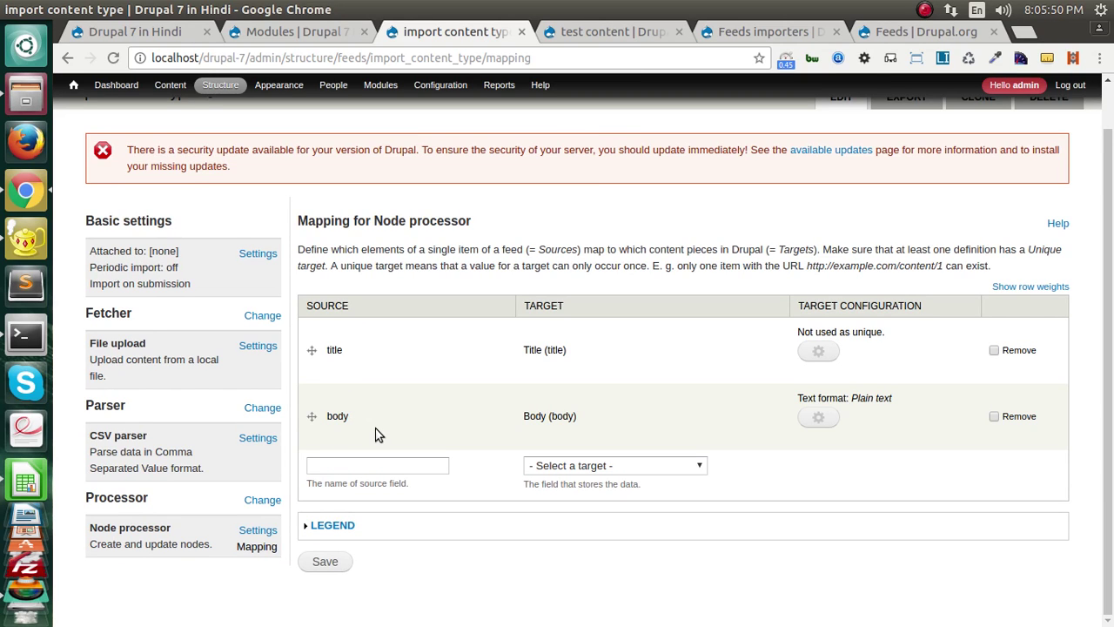
left_click(639, 32)
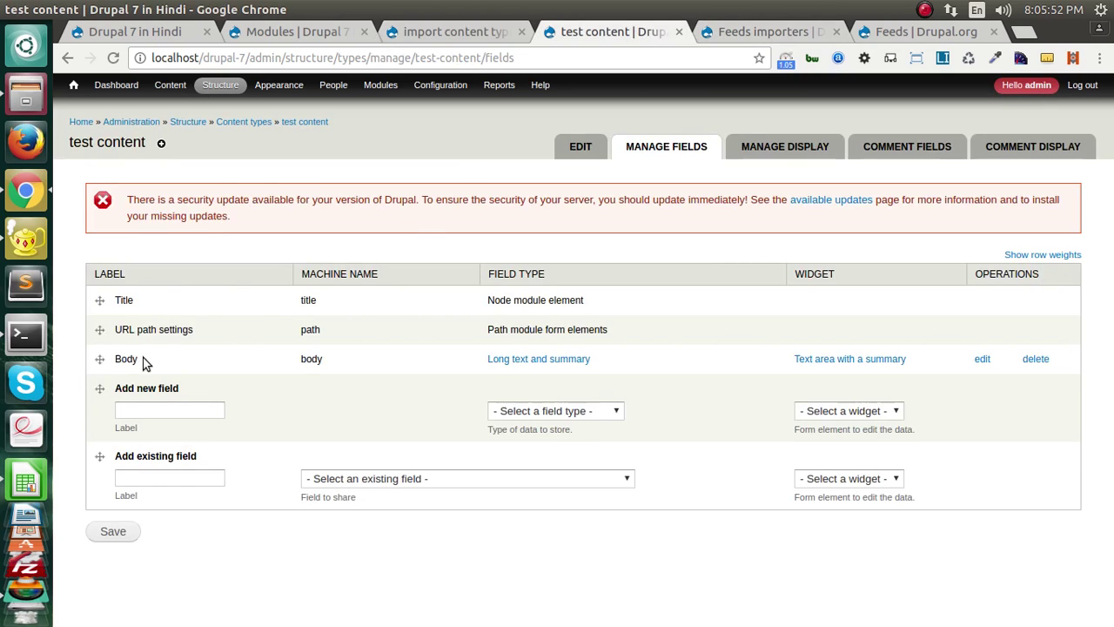
double_click(127, 300)
double_click(126, 359)
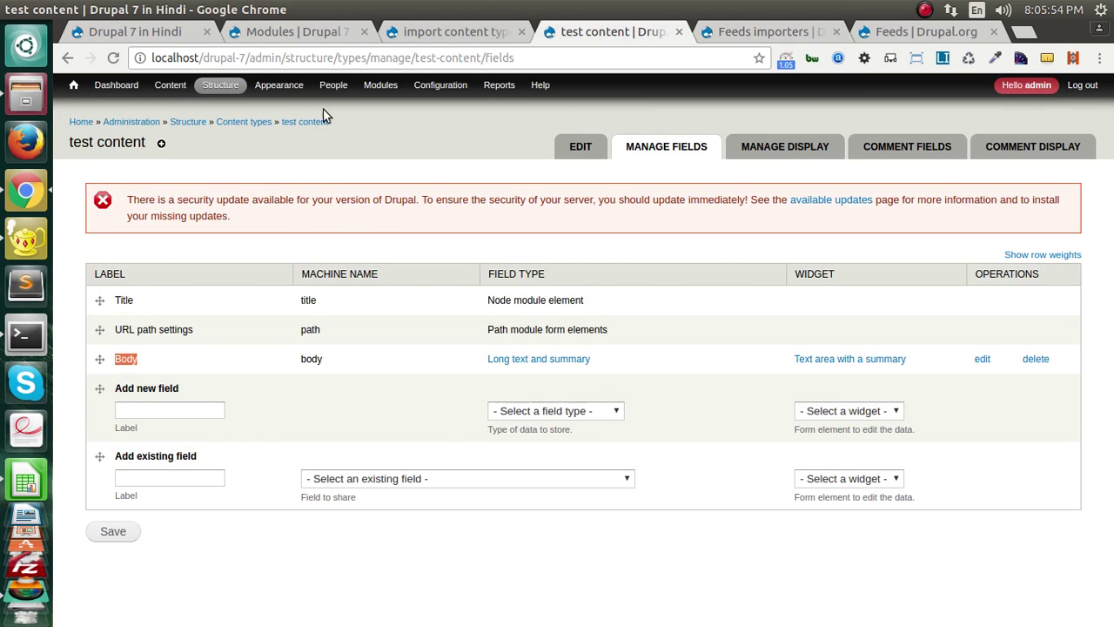
left_click(448, 31)
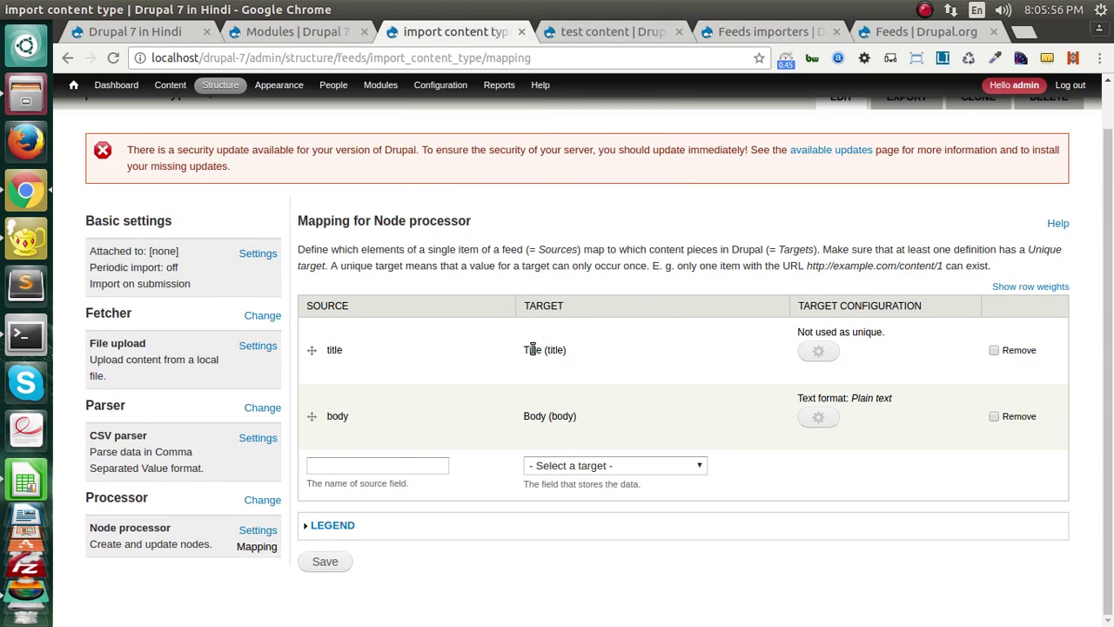
- Fill the empty mapping row with the source title and the target Title (title)
left_click(311, 350)
left_click(414, 463)
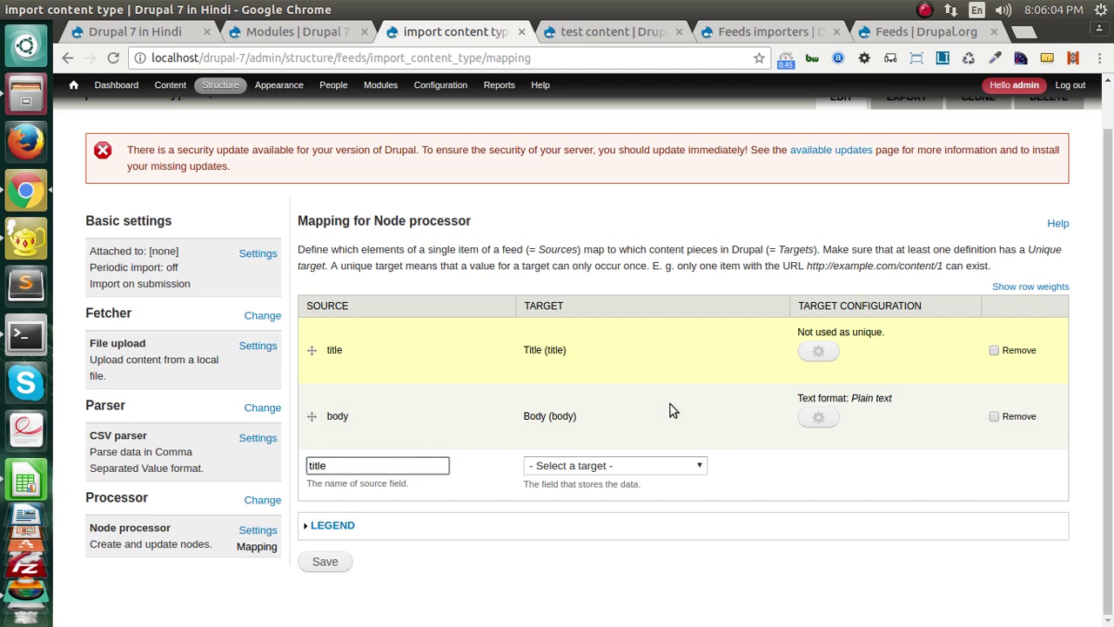
left_click(642, 468)
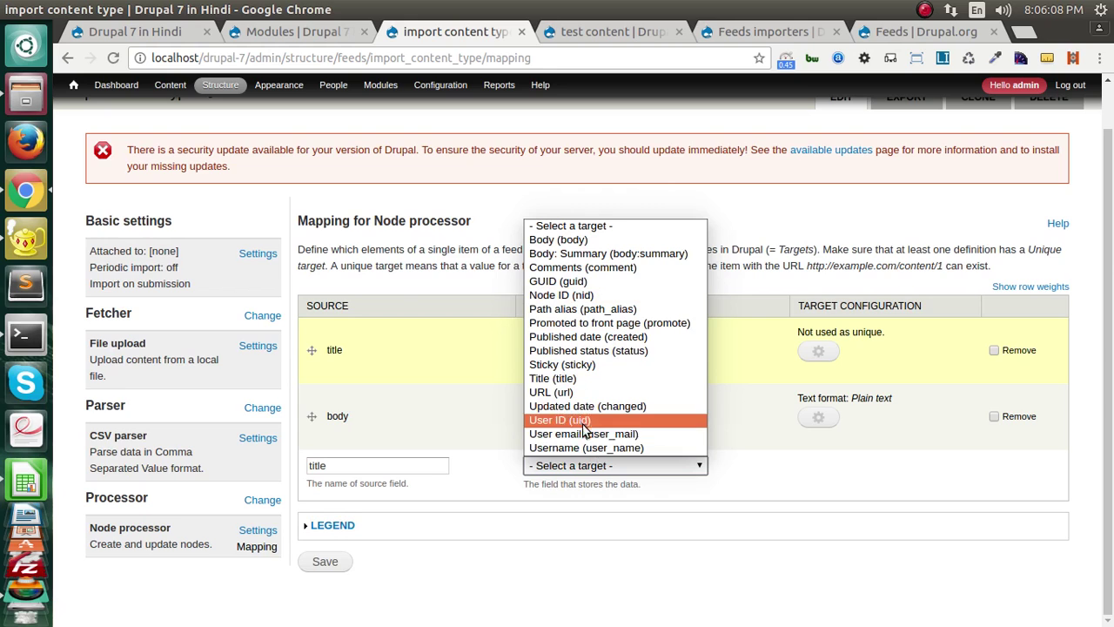
left_click(561, 378)
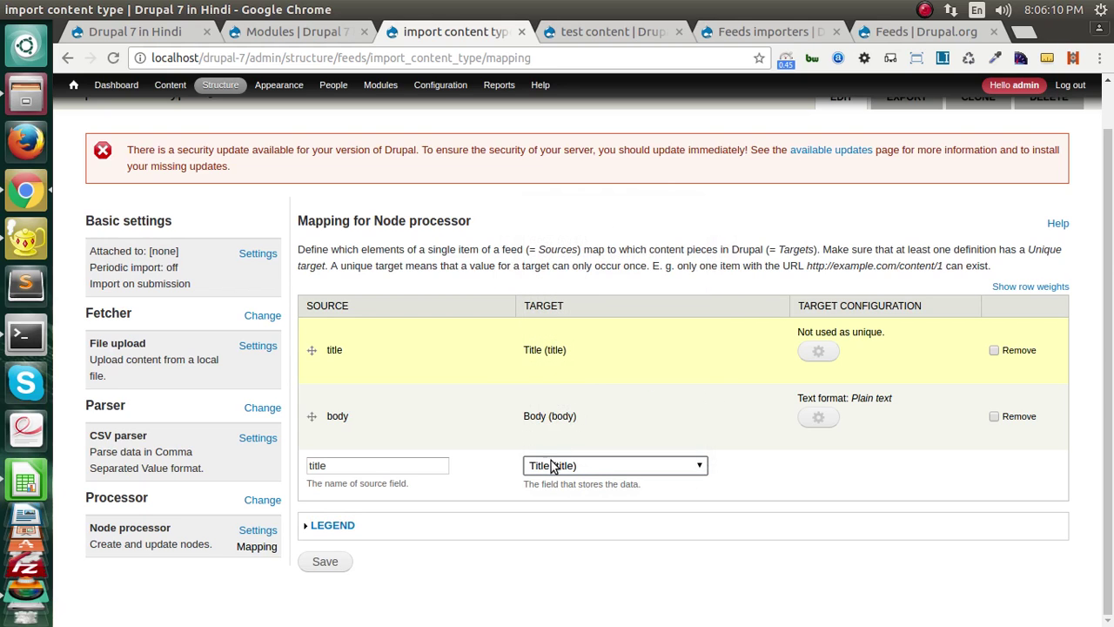
- Change the unsaved mapping row to the source body and the target Body (body)
left_click(371, 464)
double_click(371, 465)
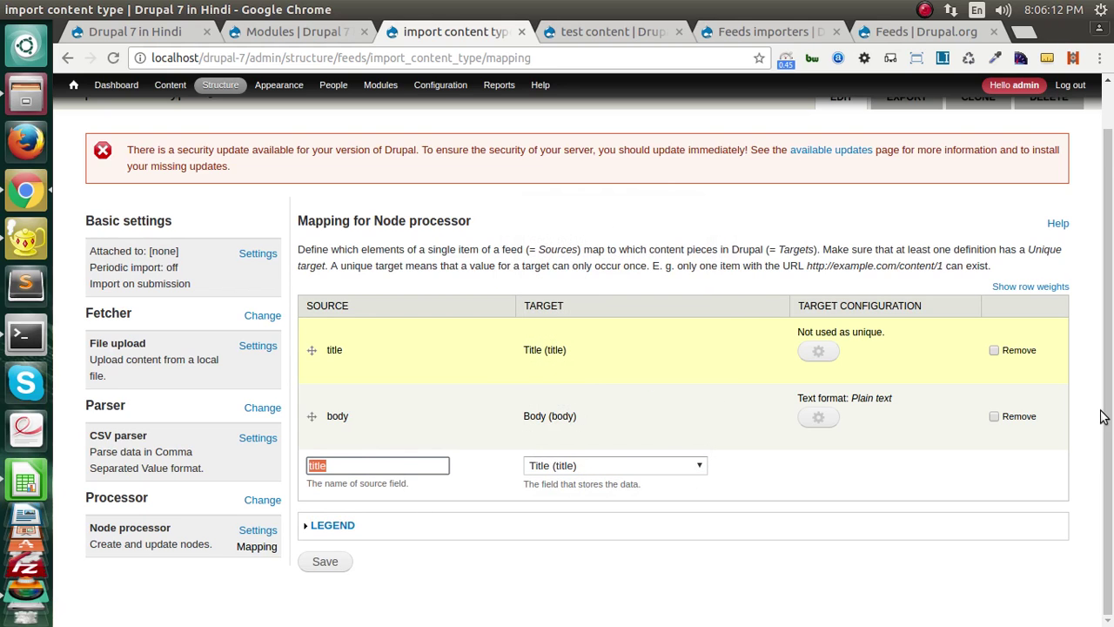
type("body")
left_click(557, 465)
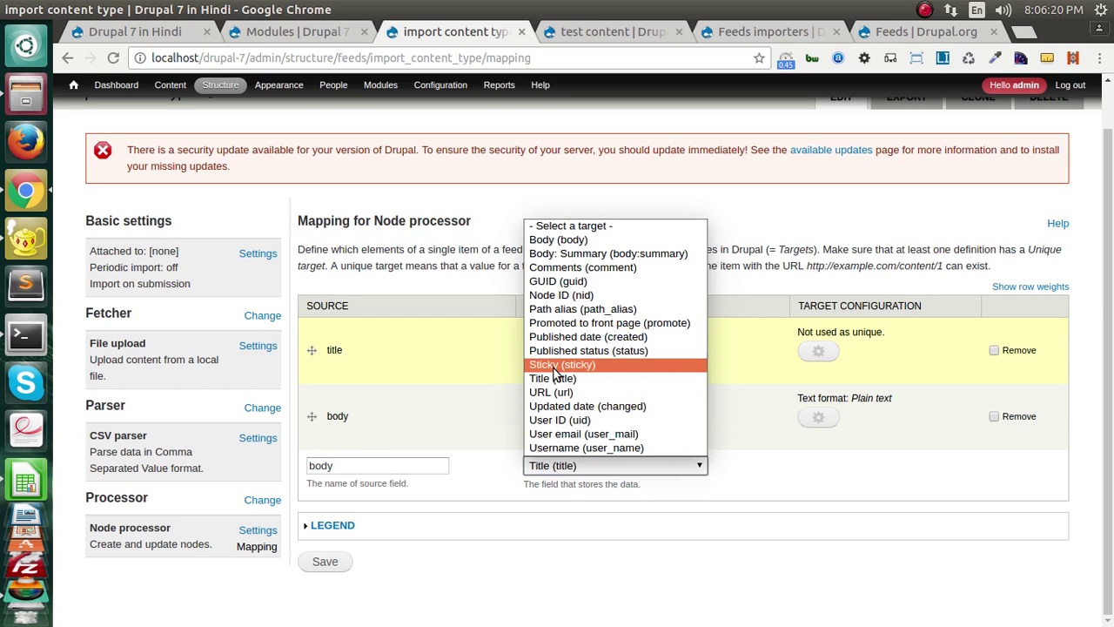
left_click(558, 240)
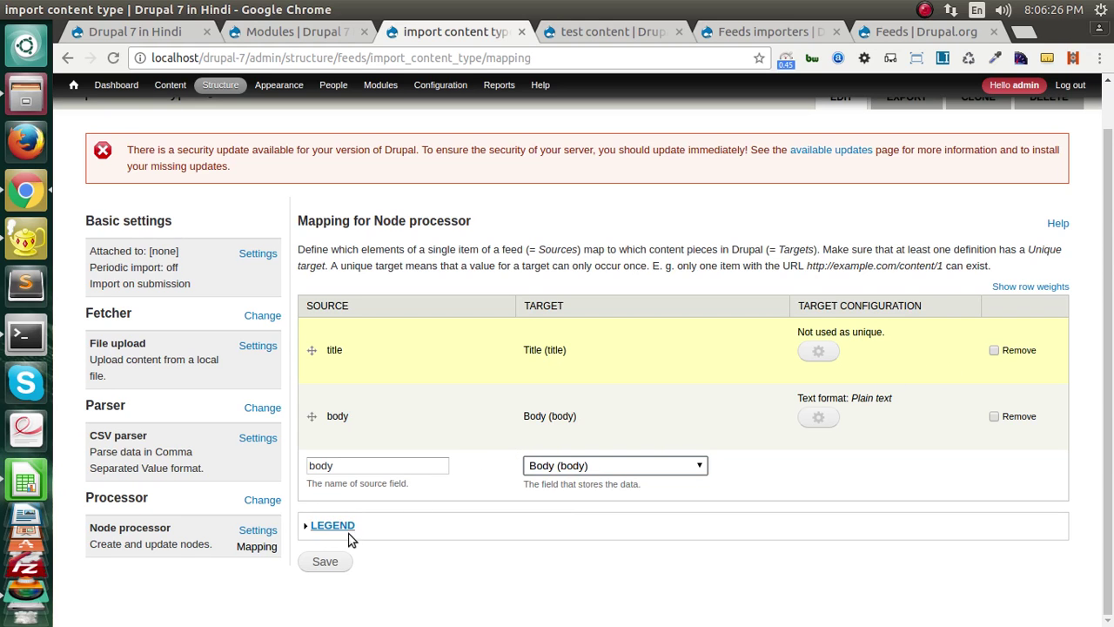
- Switch to LibreOffice Calc and examine the title and body column headers in testimpot.csv
scroll(326, 546, "up", 1)
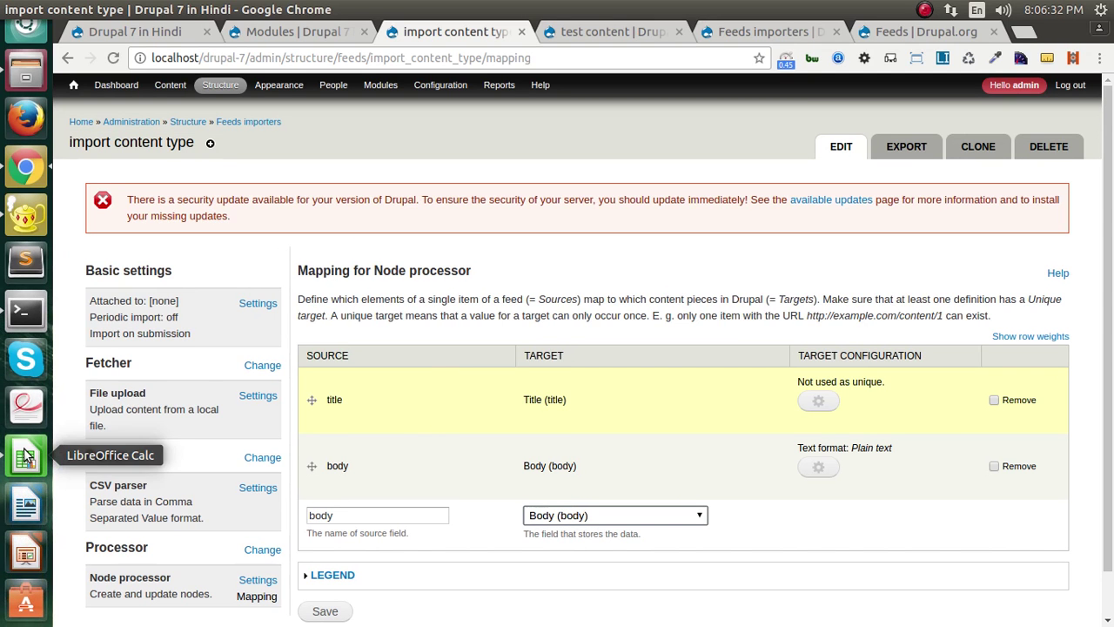
left_click(25, 454)
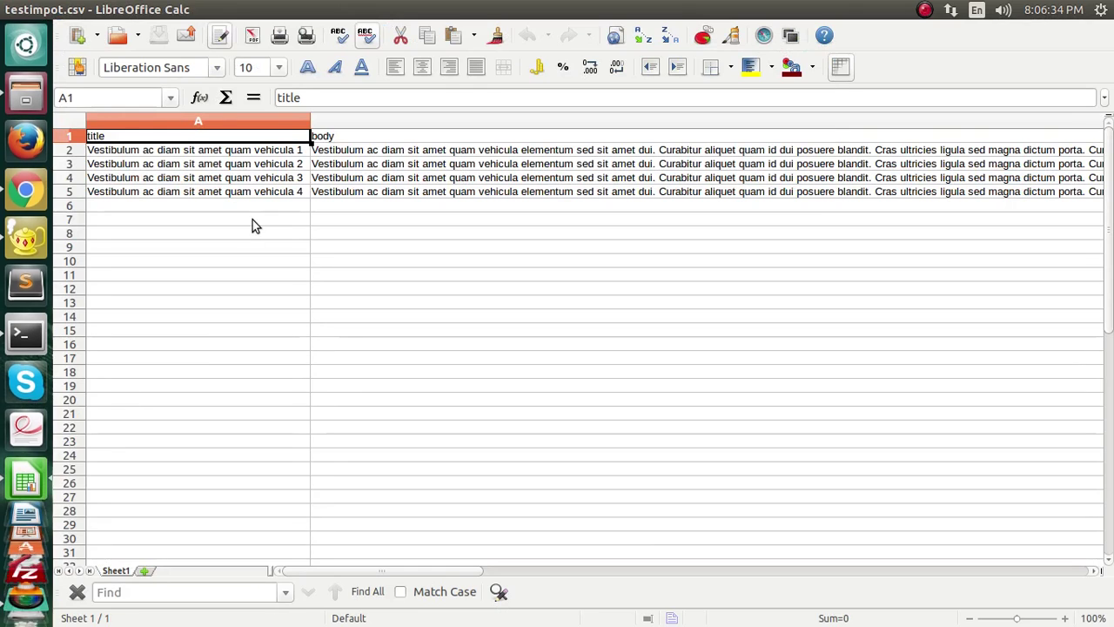
left_click(376, 138)
left_click(171, 142)
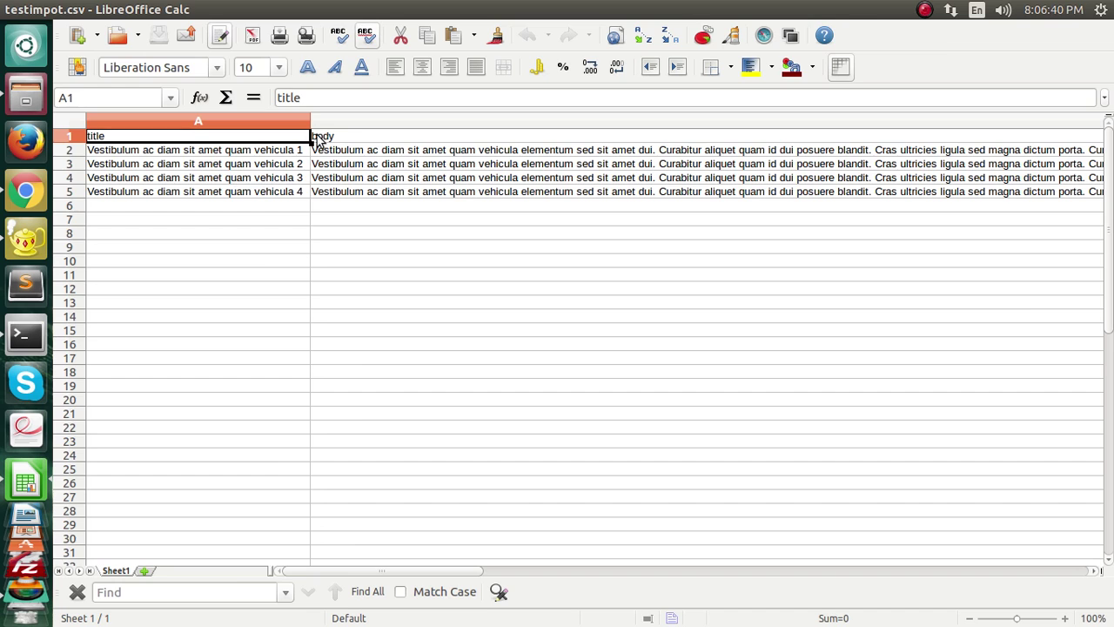
- Switch back to Chrome and check the title and body source names in the Node processor's mapping
key("alt+Tab")
double_click(334, 401)
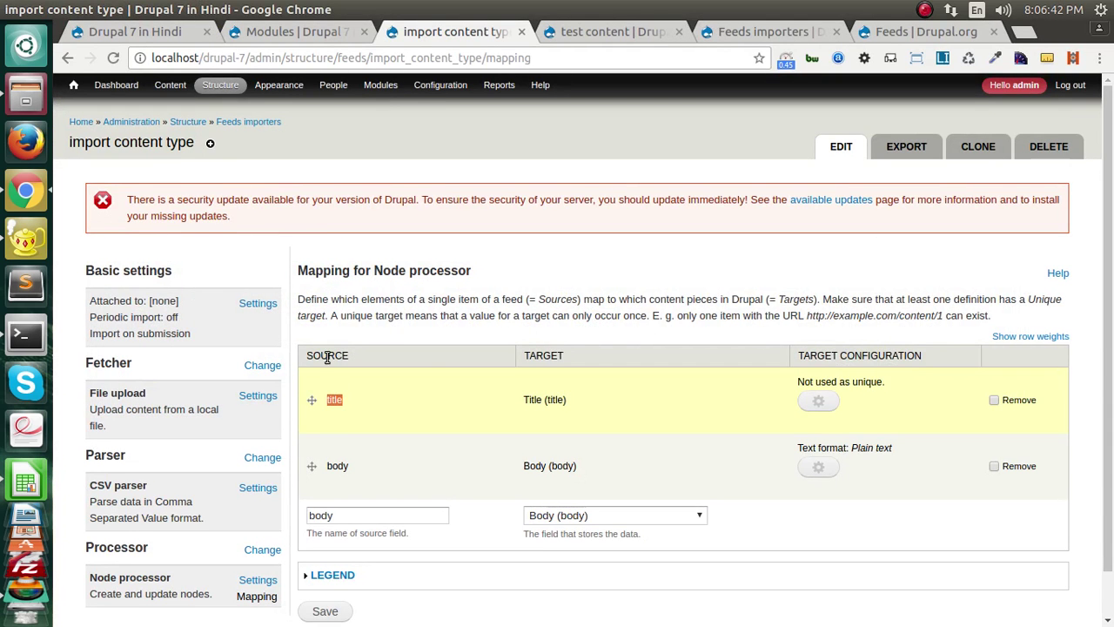
double_click(333, 469)
double_click(336, 402)
left_click(333, 468)
double_click(336, 467)
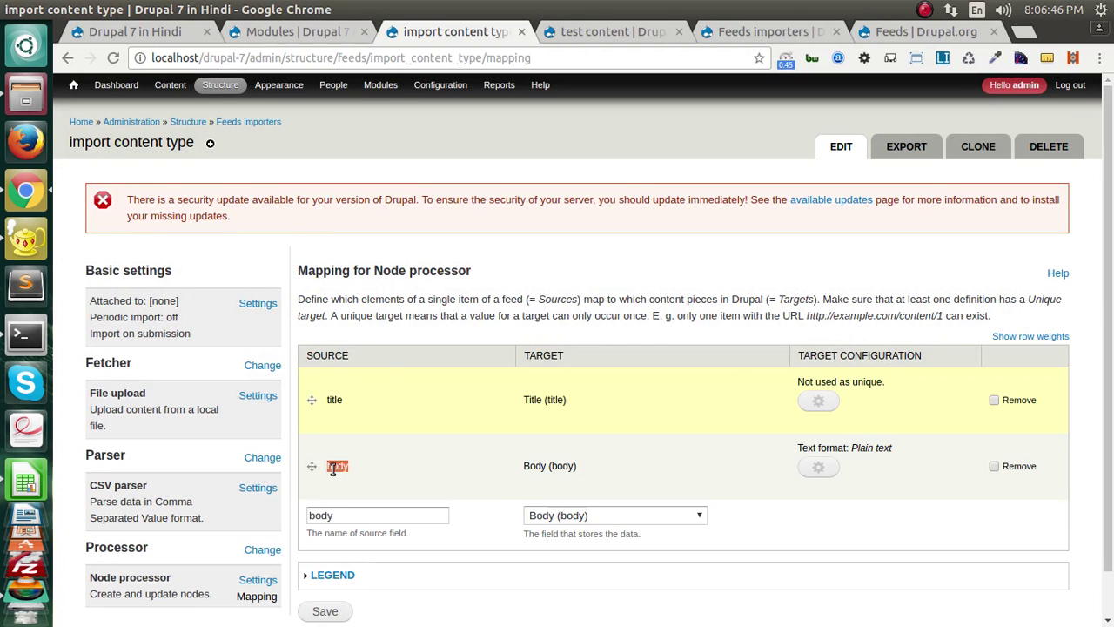
double_click(336, 402)
- Compare the header cells of testimpot.csv in LibreOffice Calc with the mapping's source names in Chrome once more
key("alt+Tab")
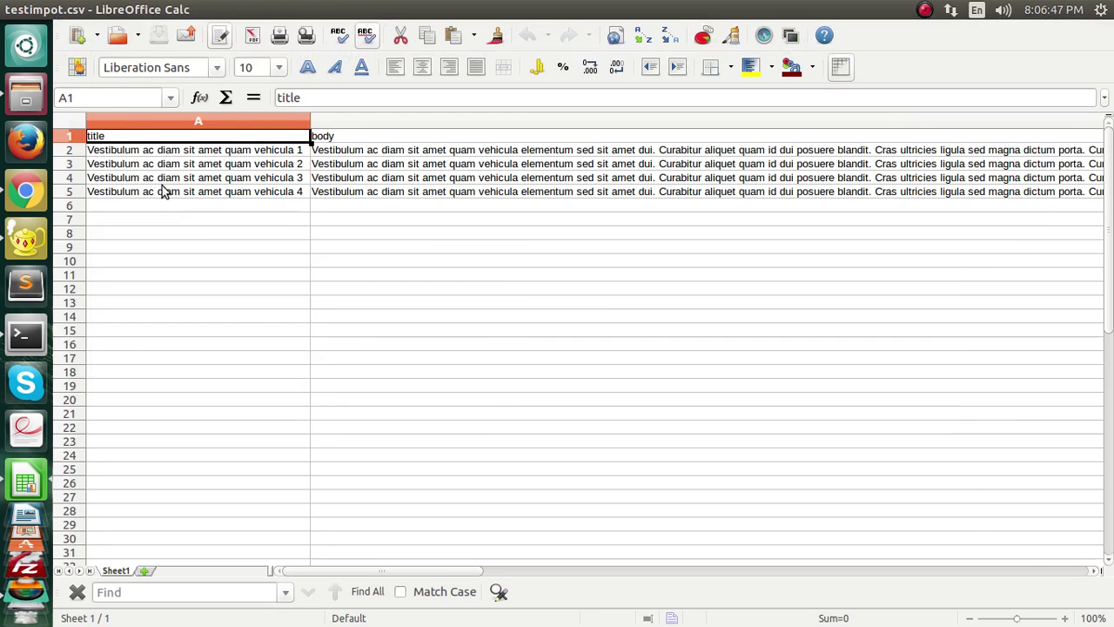
left_click(341, 141)
left_click(249, 141)
left_click(340, 141)
left_click(250, 141)
key("alt+Tab")
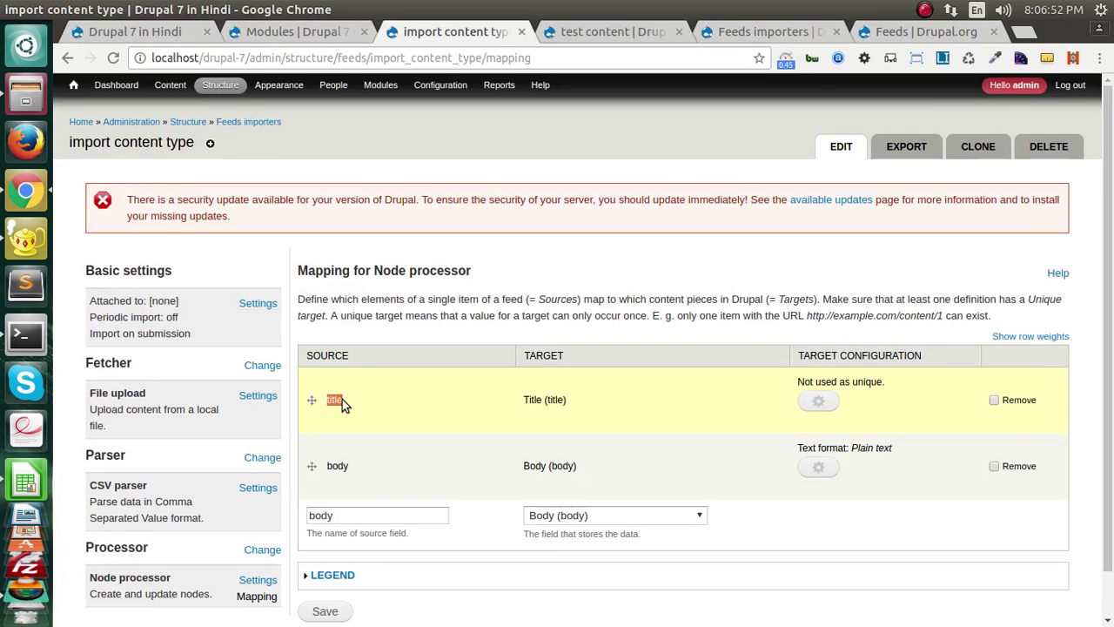
key("alt+Tab")
key("alt+Tab")
double_click(337, 467)
left_click(359, 470)
- Open the site's Import page at localhost/drupal-7/import and highlight the import part of its address
left_click_drag(254, 57, 564, 67)
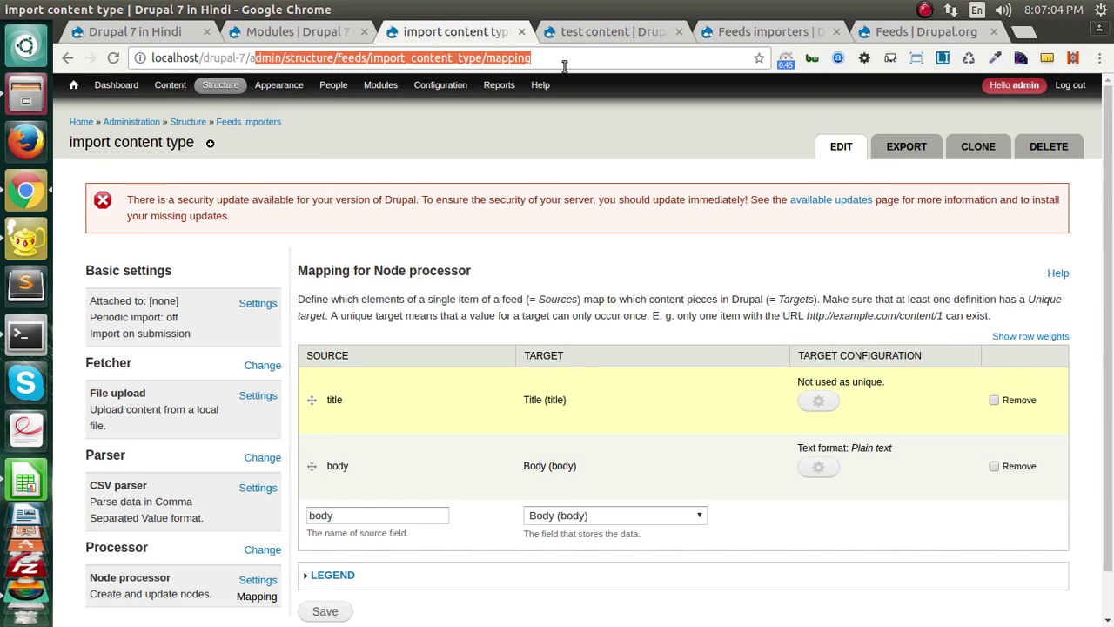
key("BackSpace")
key("BackSpace")
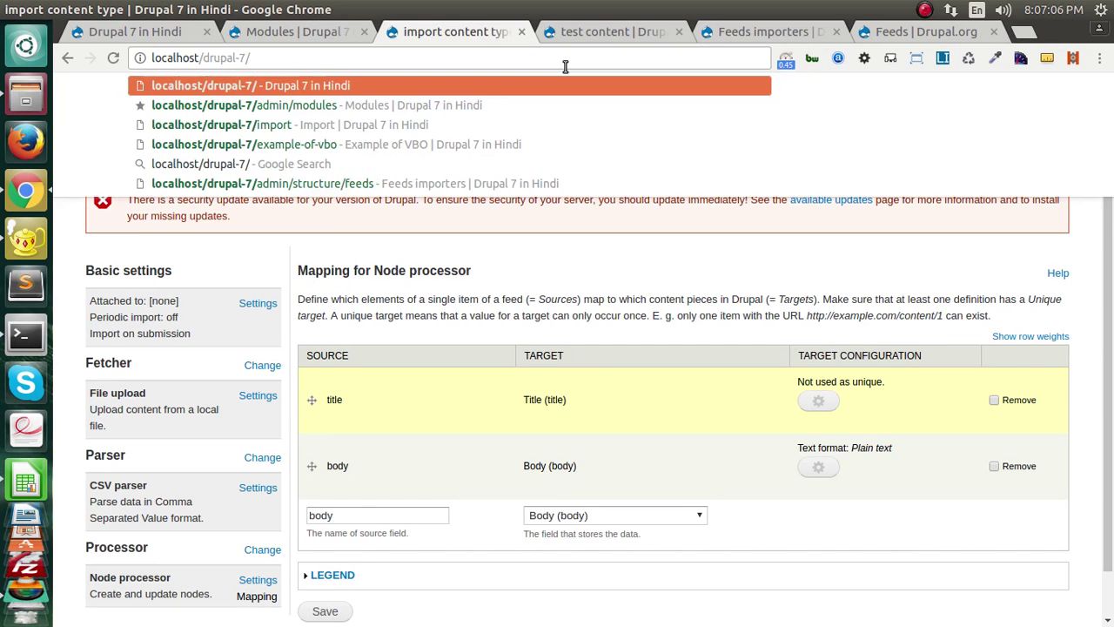
key("Down")
key("Down")
key("Return")
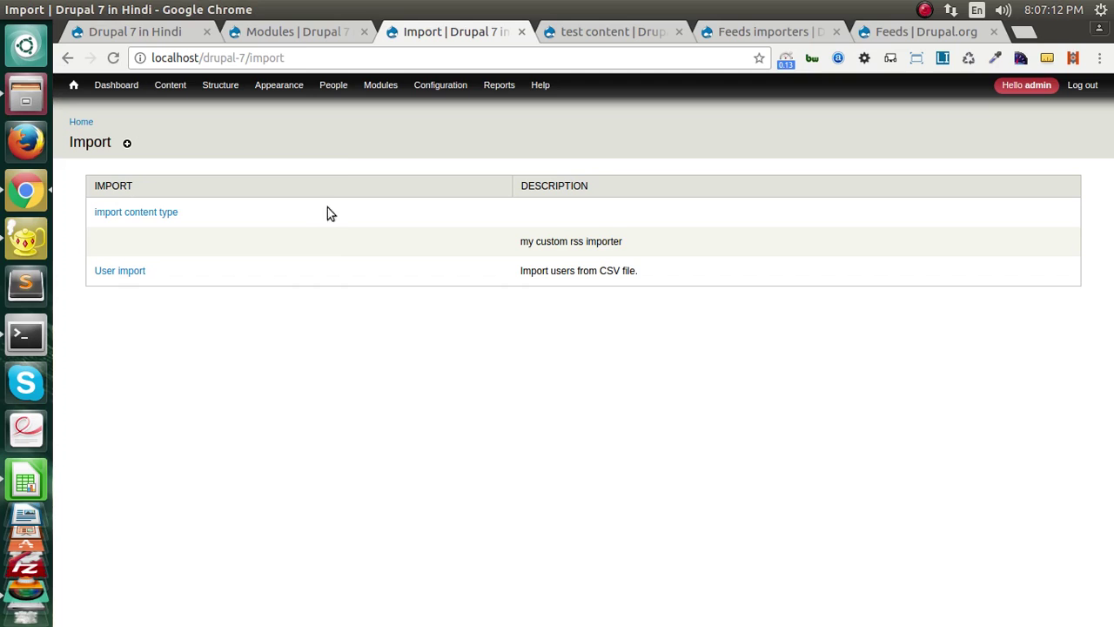
left_click(306, 58)
left_click(307, 59)
key("shift+Left")
key("shift+Left")
key("shift+Left")
key("shift+Left")
key("shift+Left")
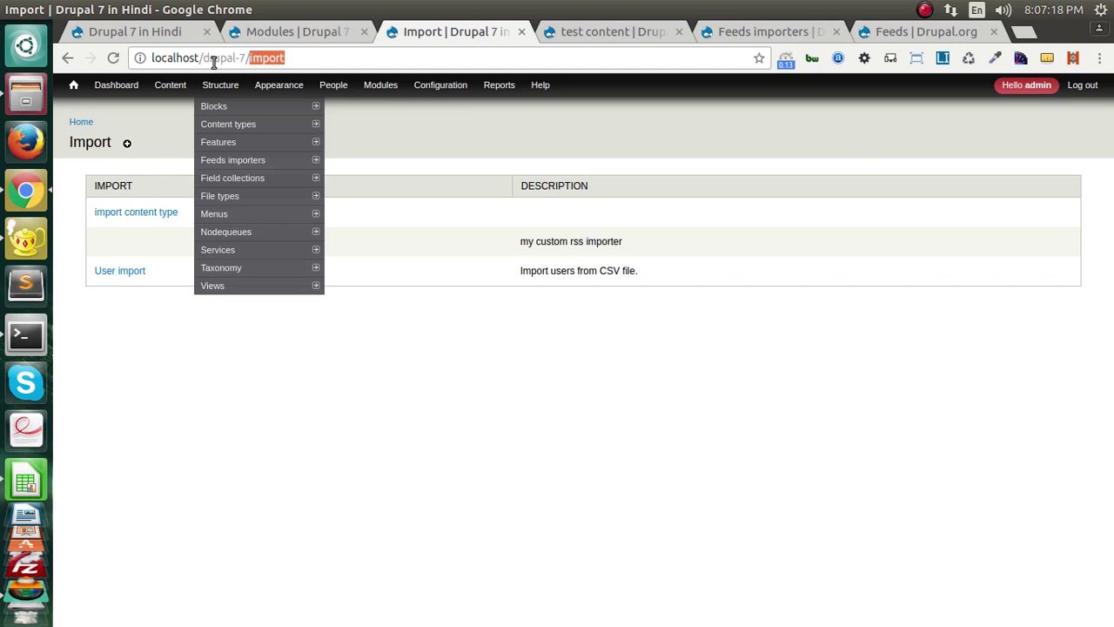
- Return to the Node processor's settings, and open the Feeds Admin UI configuration from the Modules page in a new tab
left_click(69, 57)
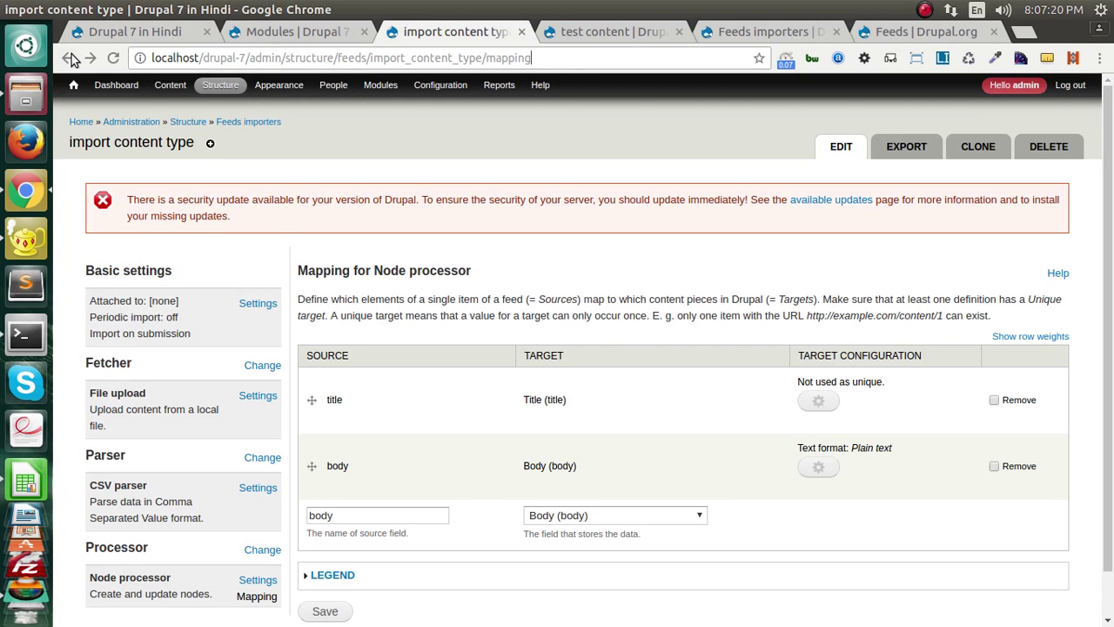
left_click(70, 58)
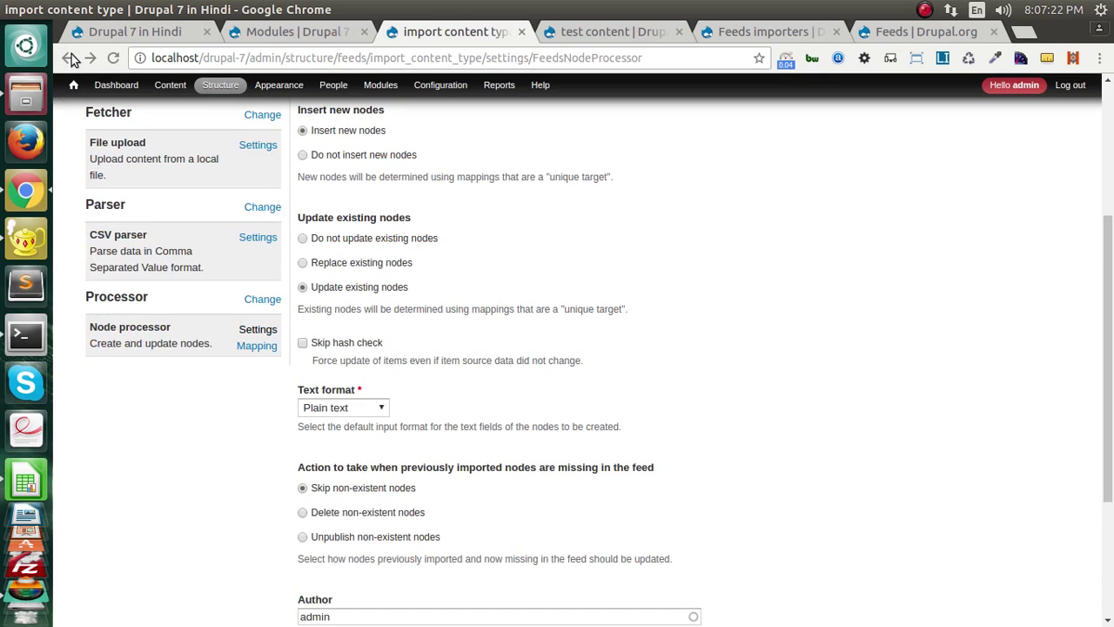
scroll(174, 262, "up", 3)
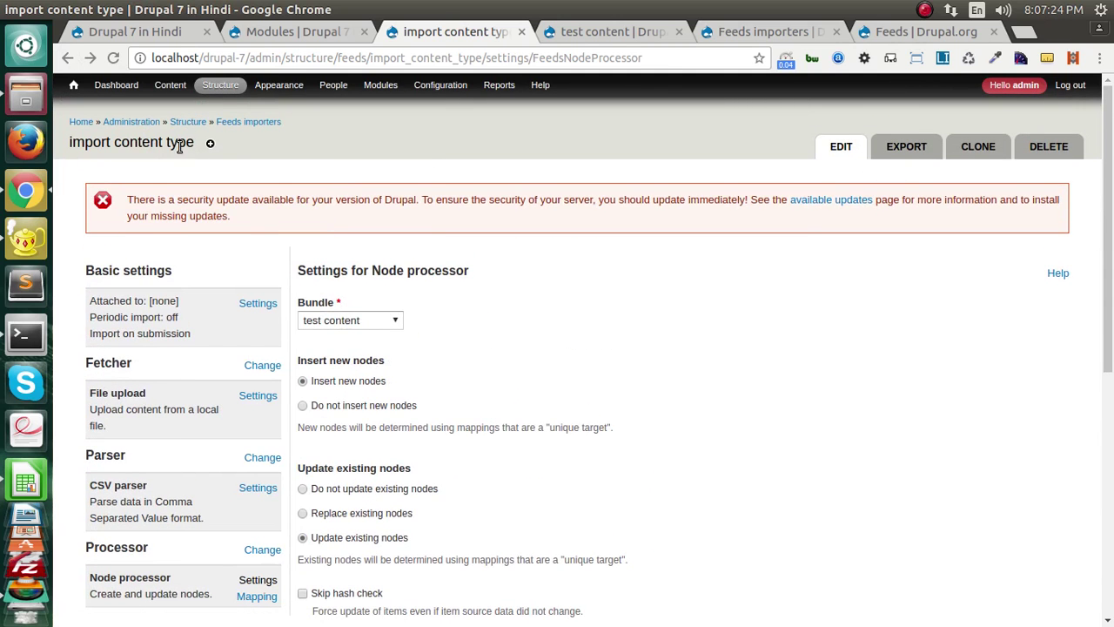
left_click(324, 36)
middle_click(1029, 344)
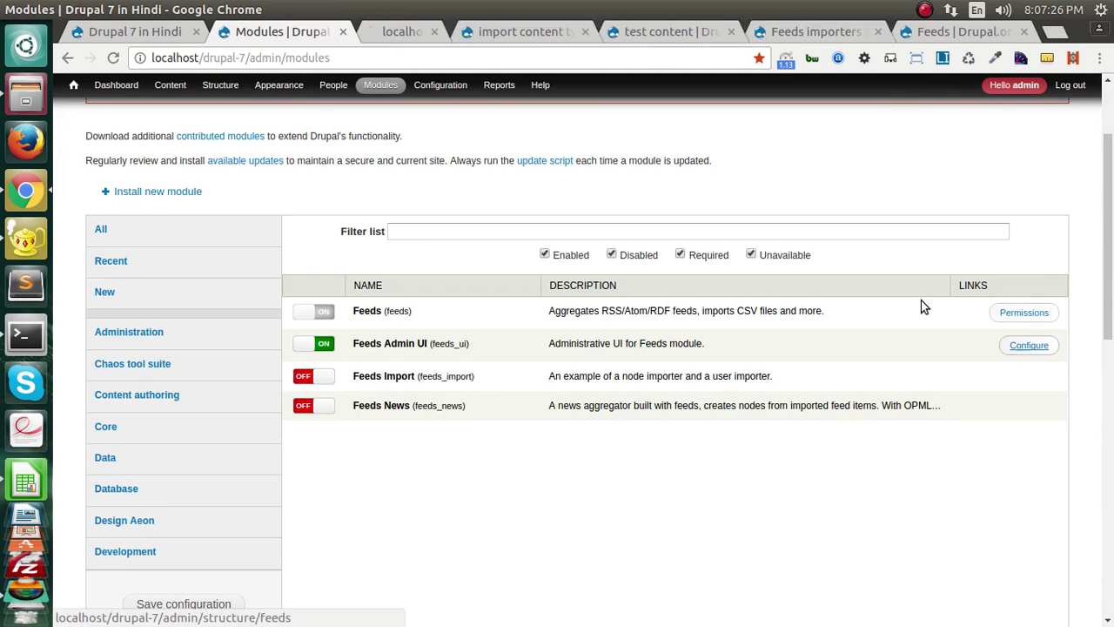
left_click(433, 36)
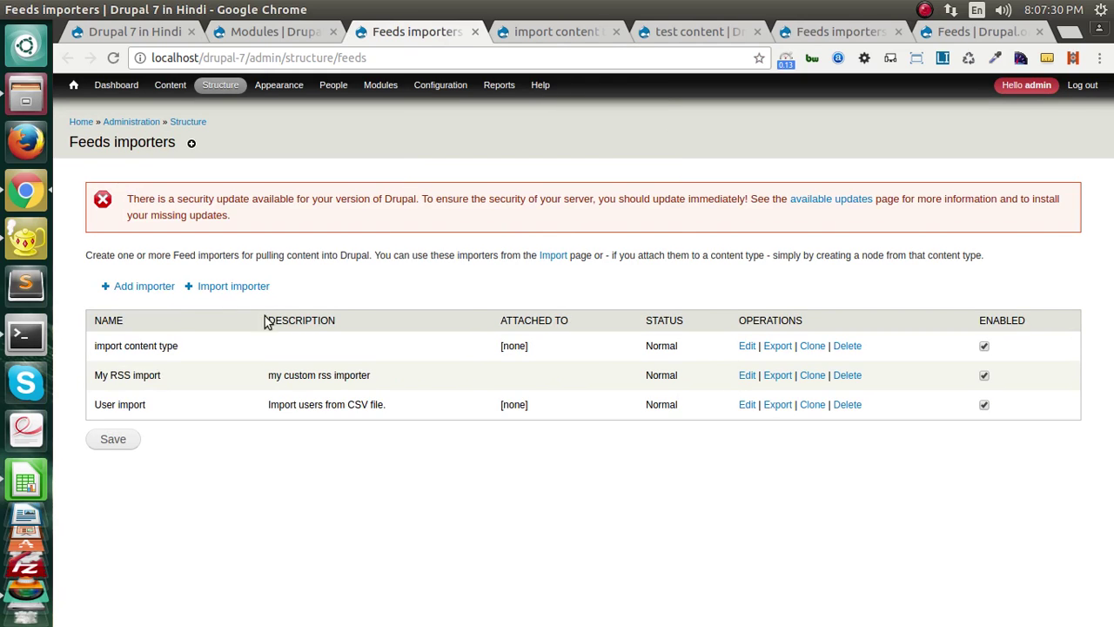
- View the form for importing an existing importer and return to the Feeds importers list
left_click(235, 291)
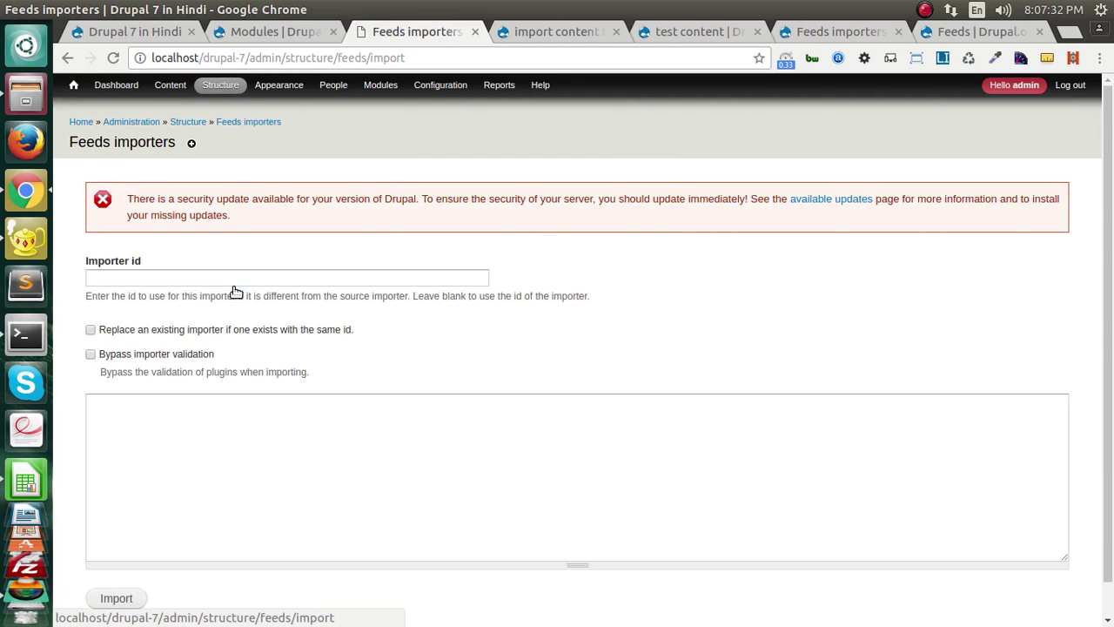
scroll(218, 406, "down", 1)
left_click(69, 58)
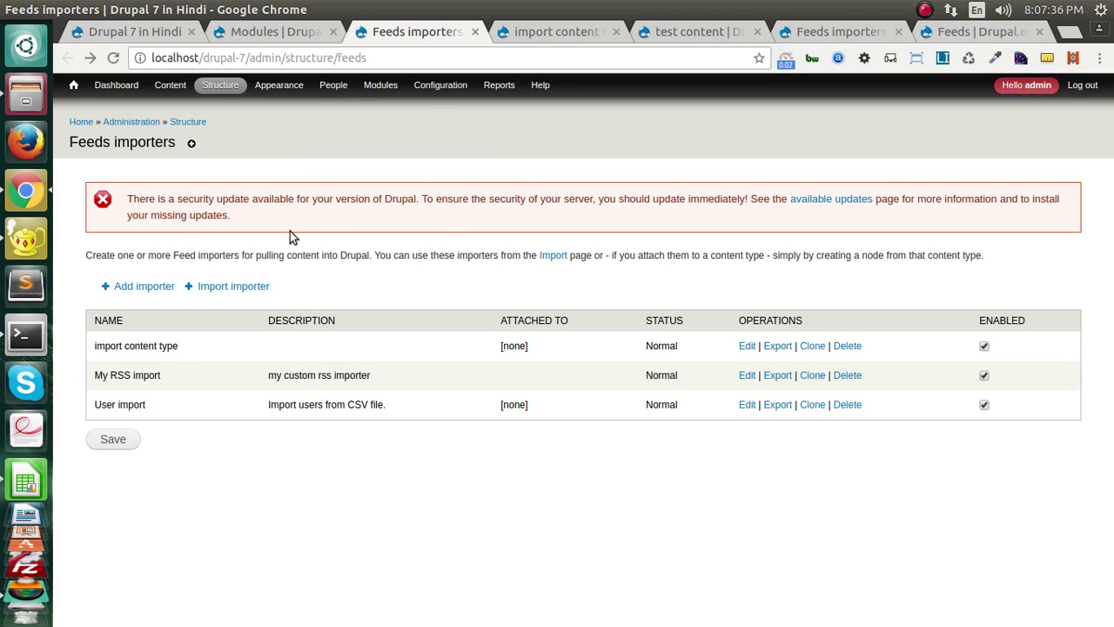
- Try to open the page localhost/drupal-7/importer
left_click_drag(255, 57, 497, 70)
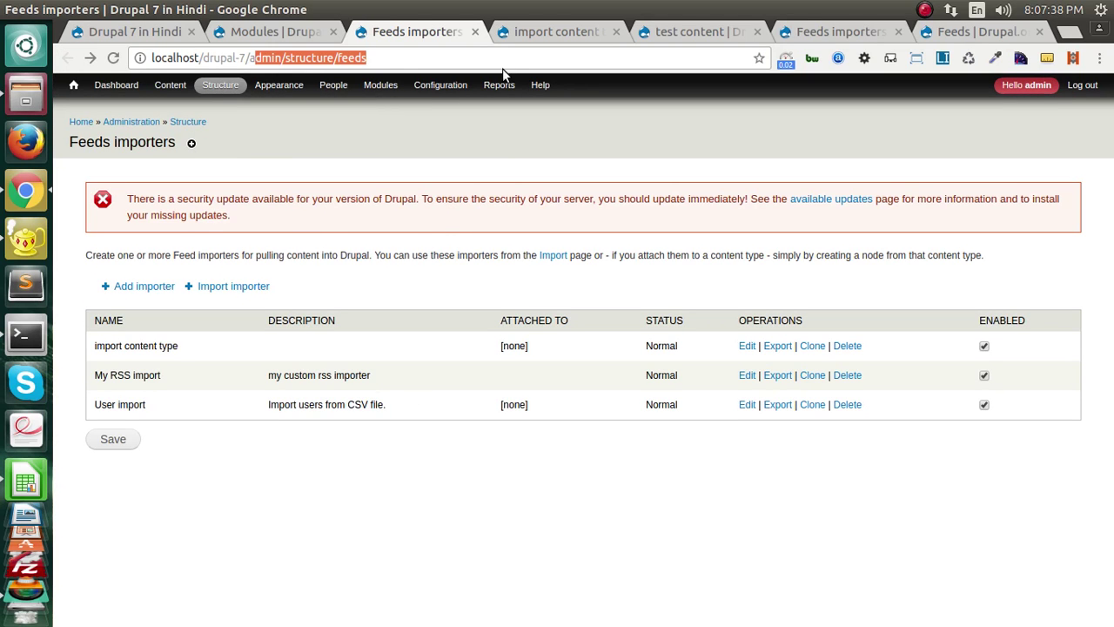
key("BackSpace")
key("BackSpace")
type("im")
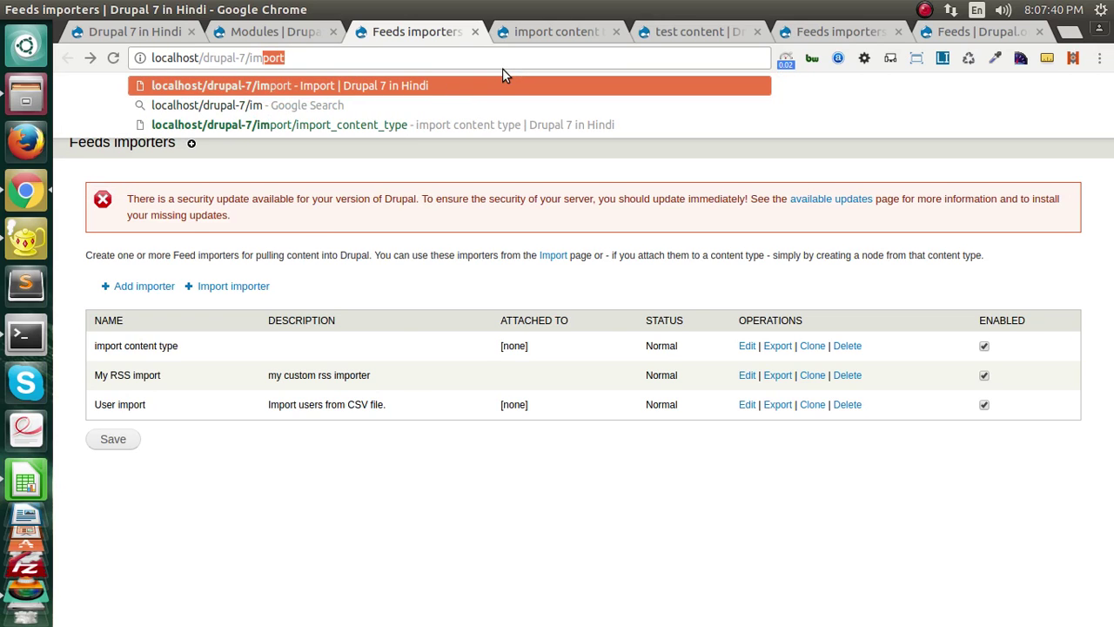
type("porter")
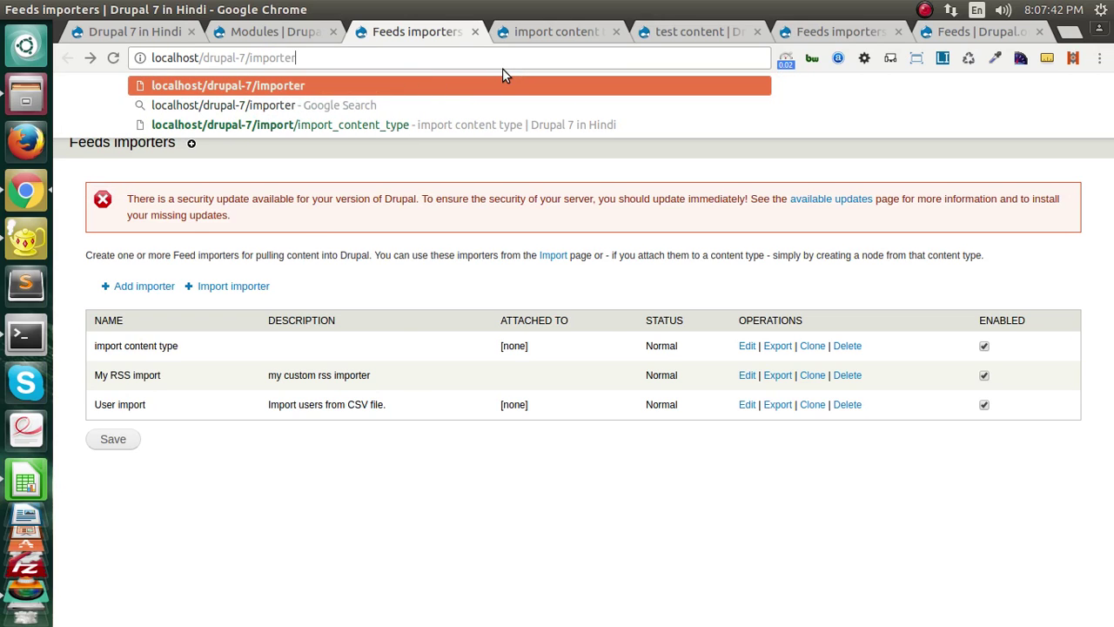
key("Return")
scroll(567, 323, "down", 2)
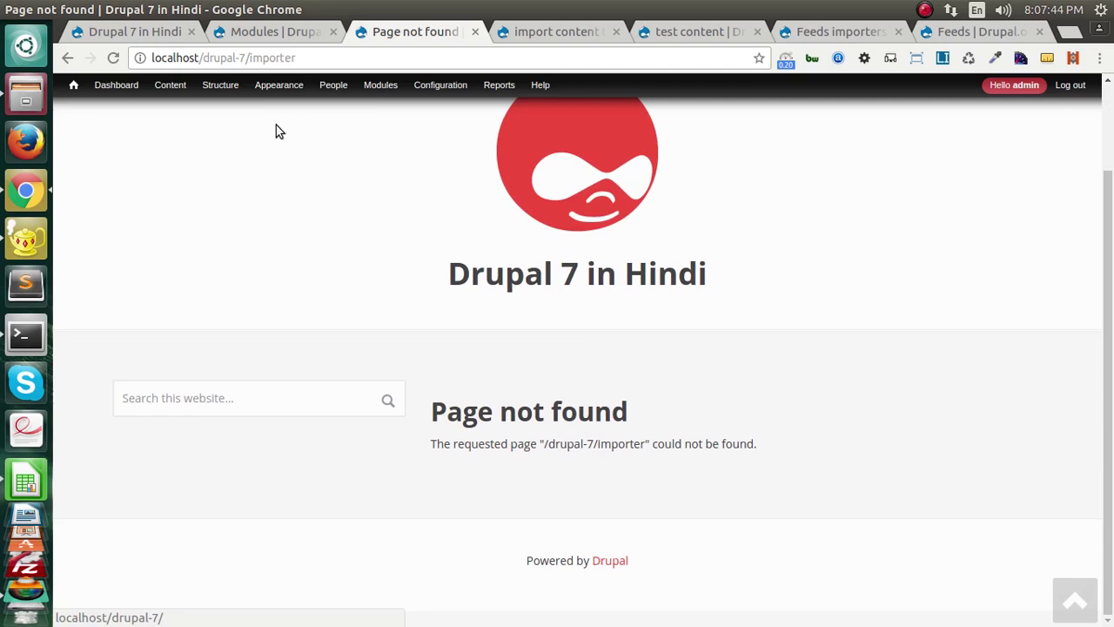
- Correct the page address to localhost/drupal-7/import and load it
left_click(309, 56)
key("End")
key("shift+Left")
key("shift+Left")
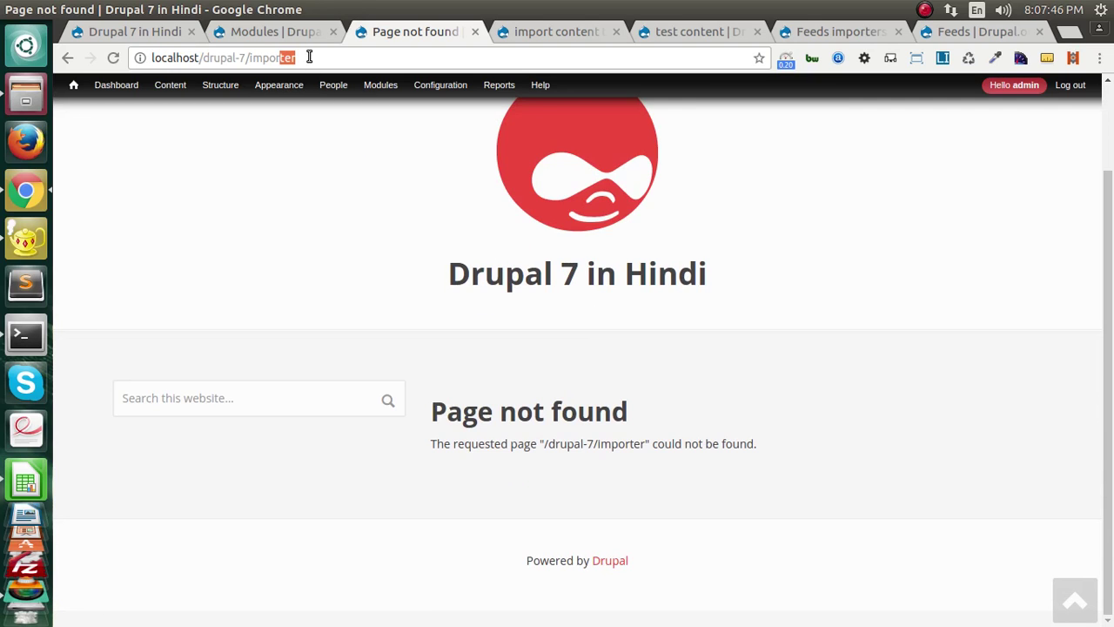
key("BackSpace")
key("Return")
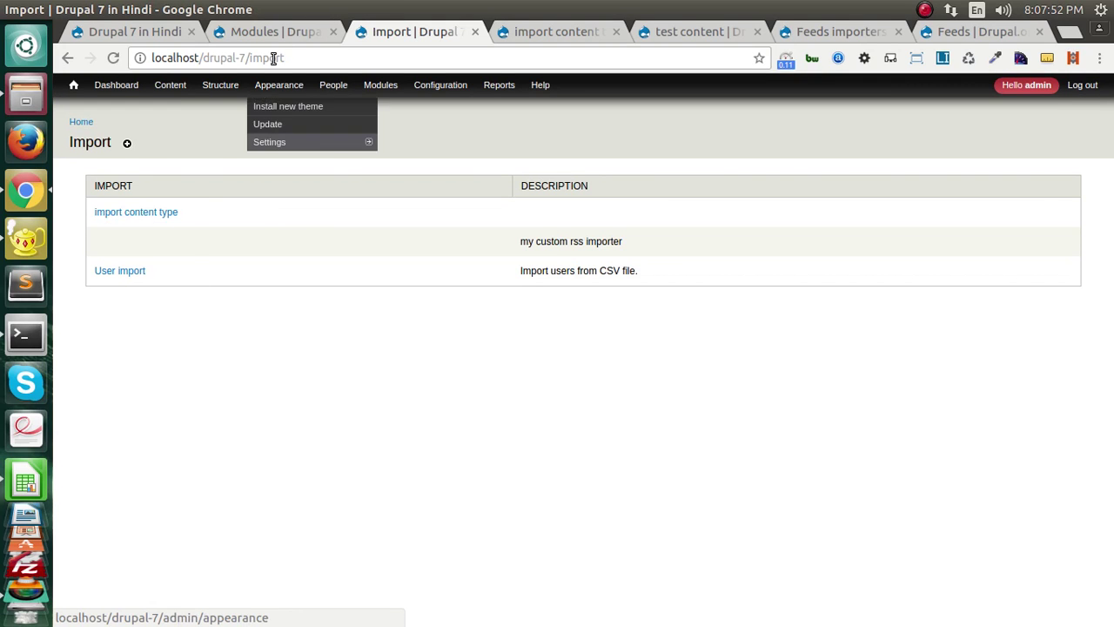
- Open the Feeds Admin UI configuration in another new tab and highlight the import content type importer's name
left_click(274, 31)
middle_click(1016, 346)
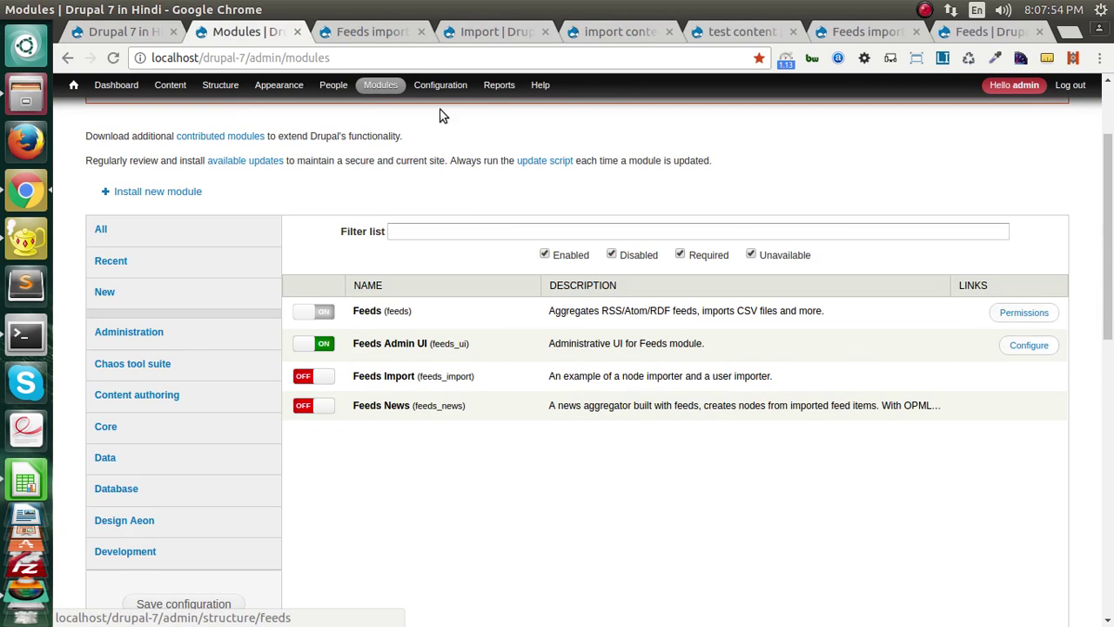
left_click(367, 35)
left_click_drag(94, 348, 209, 350)
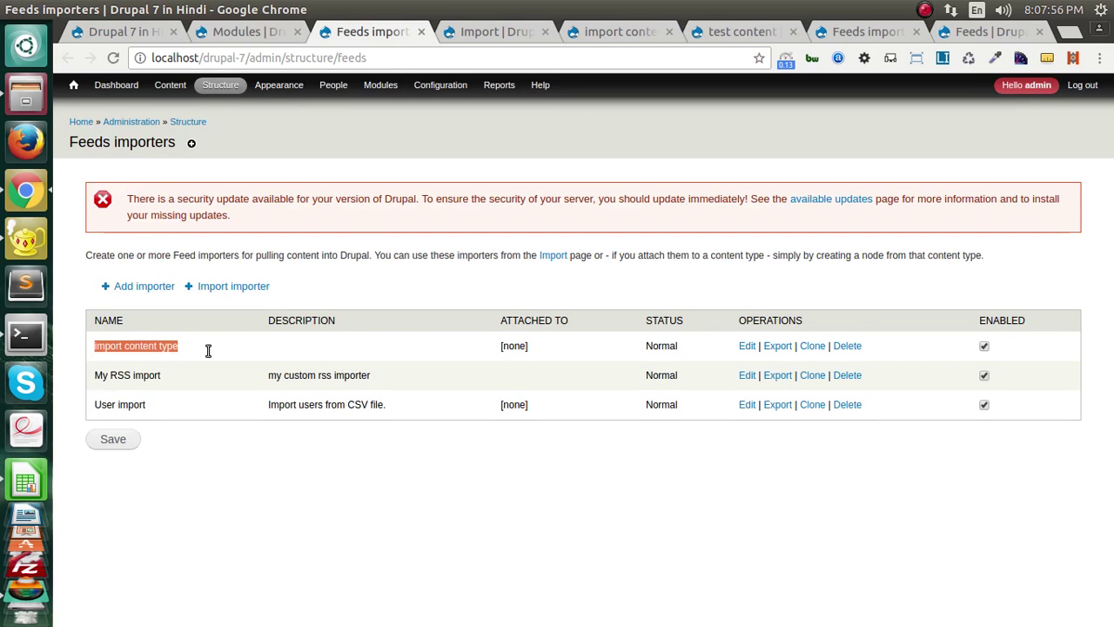
- Open the import content type importer from the Import page and review its status, delimiter, header and file encoding options
left_click(492, 31)
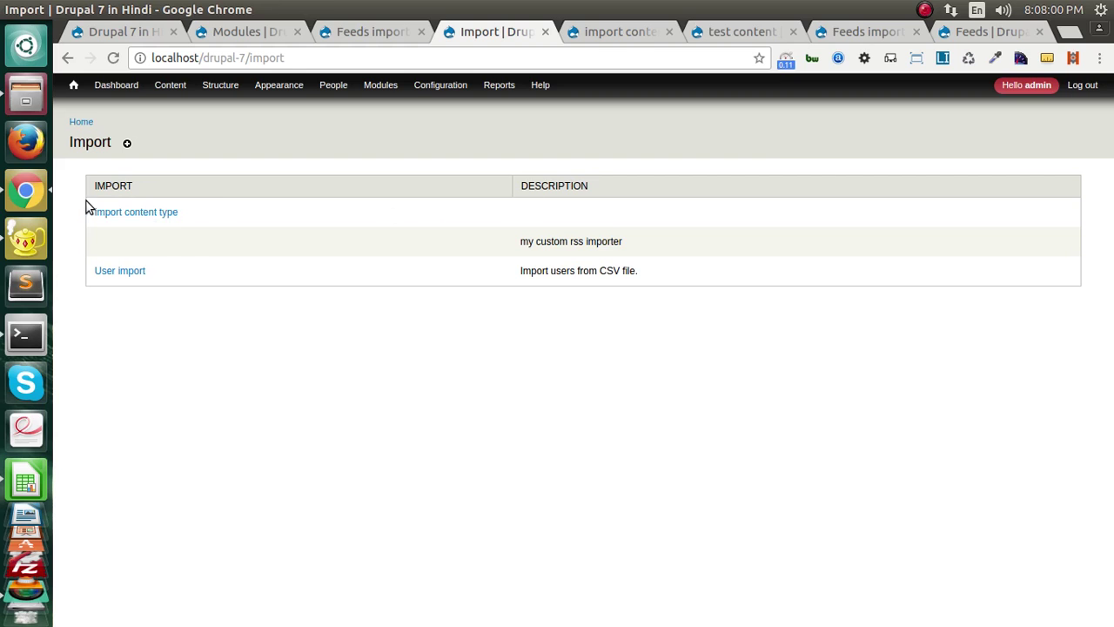
left_click(111, 213)
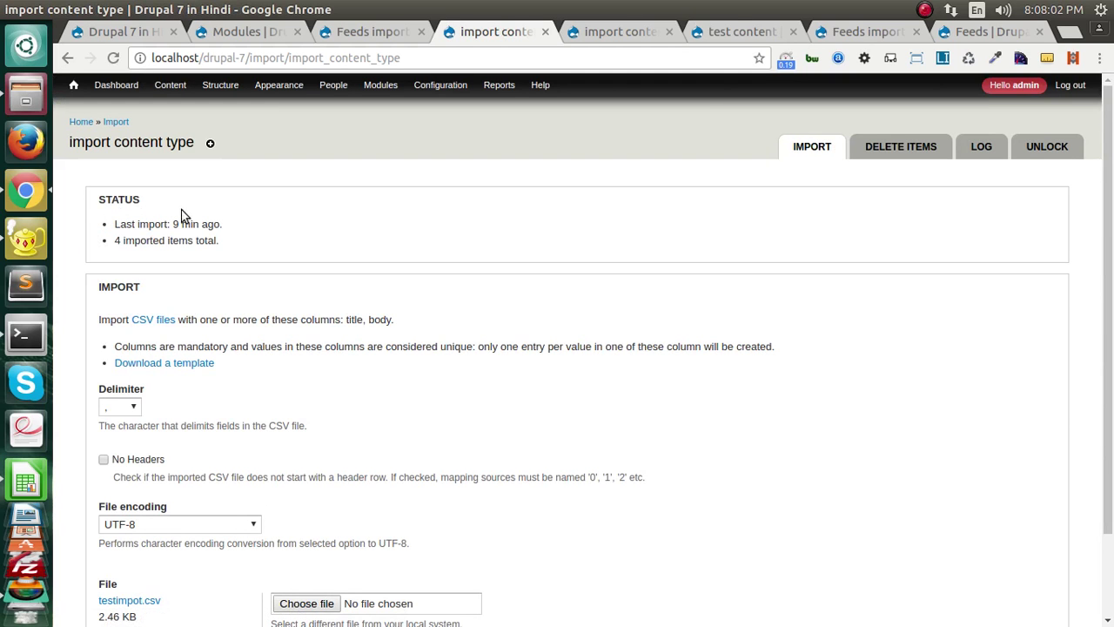
scroll(200, 246, "down", 2)
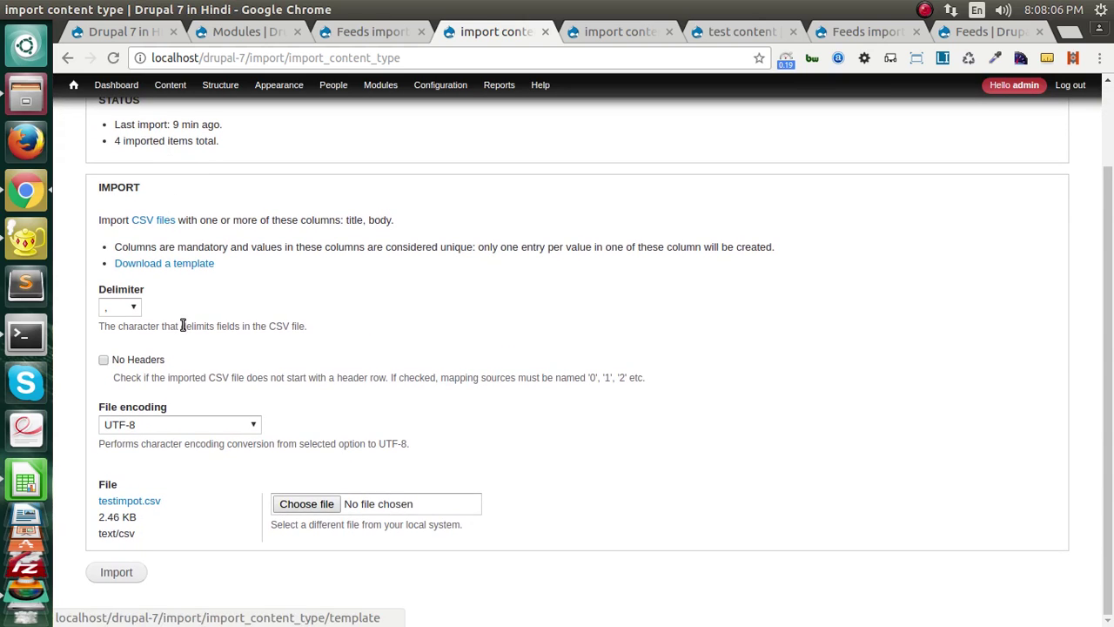
scroll(216, 374, "up", 2)
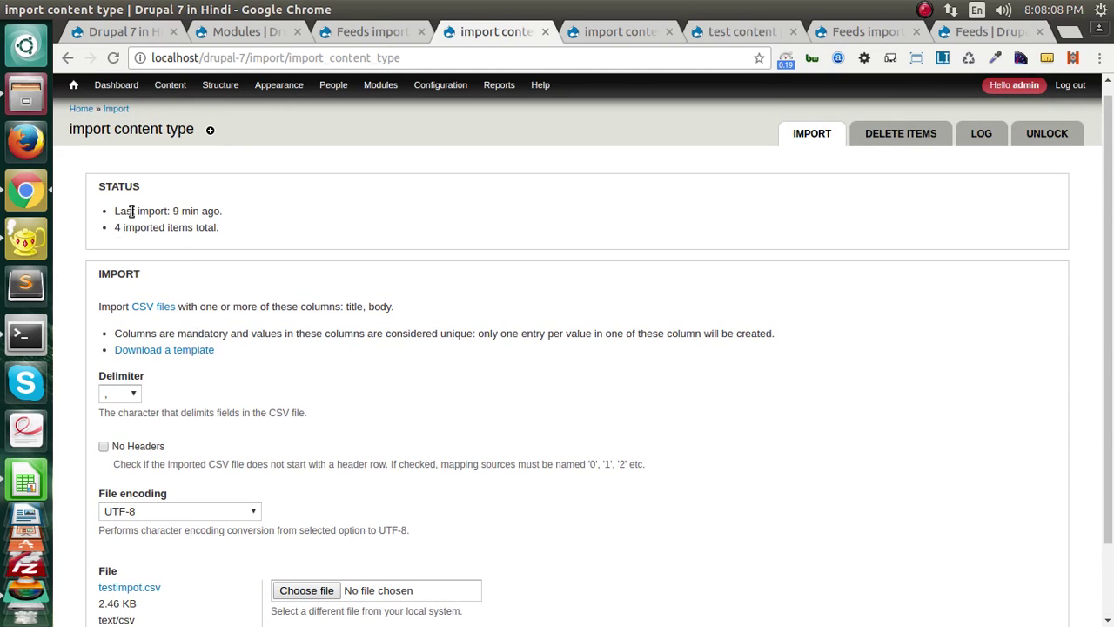
scroll(148, 383, "down", 1)
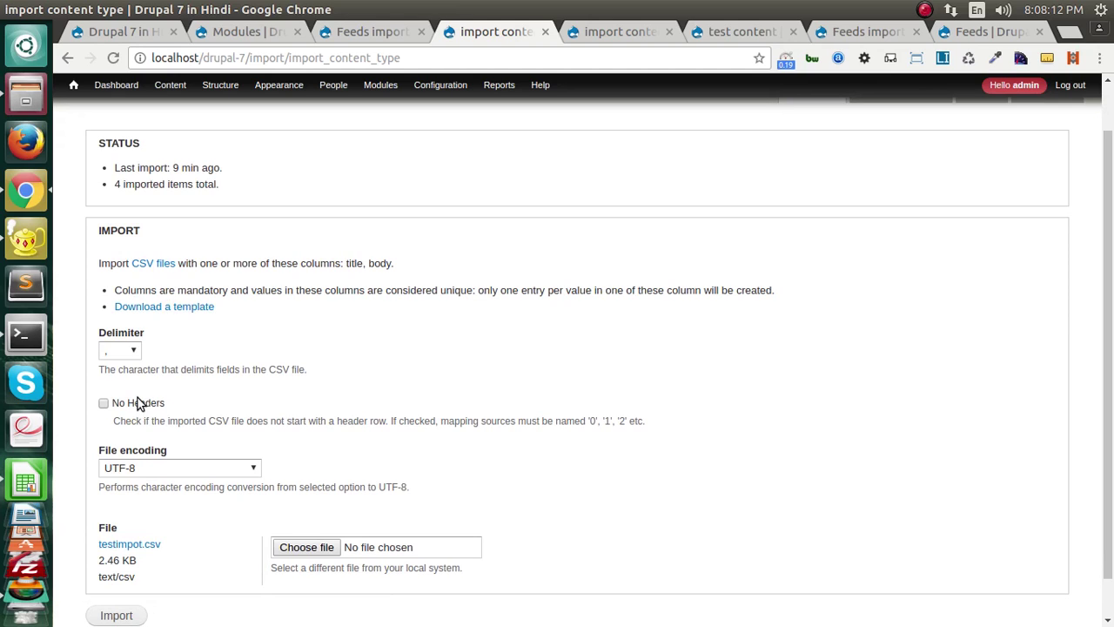
left_click(120, 402)
scroll(169, 402, "down", 1)
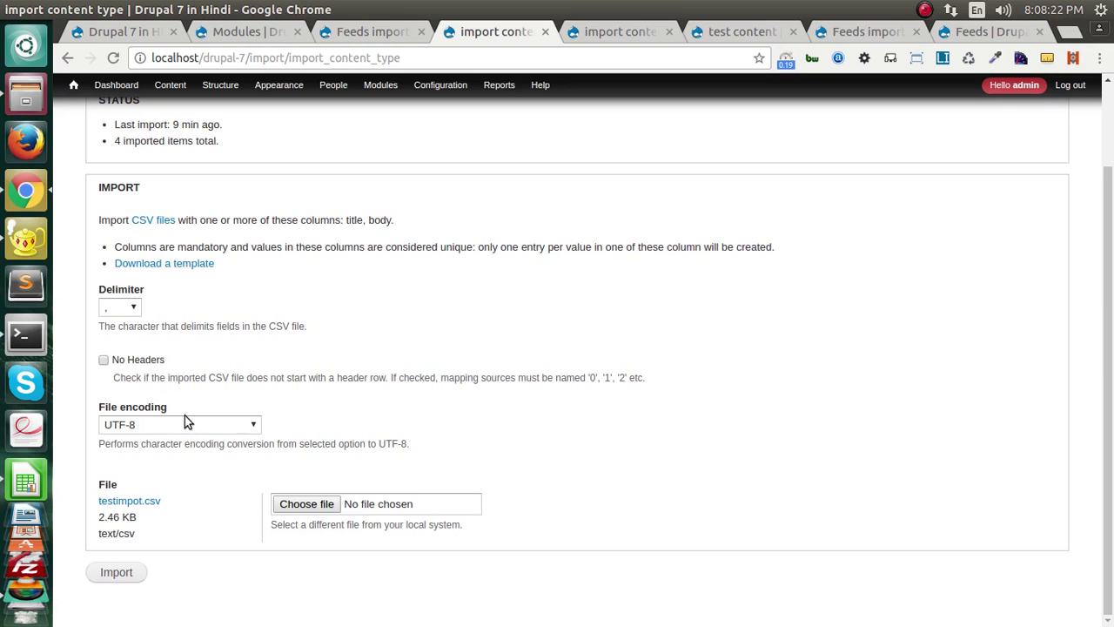
- Select testimpot.csv from the Desktop as the upload file, checking it against the open spreadsheet, and run the import
left_click(305, 505)
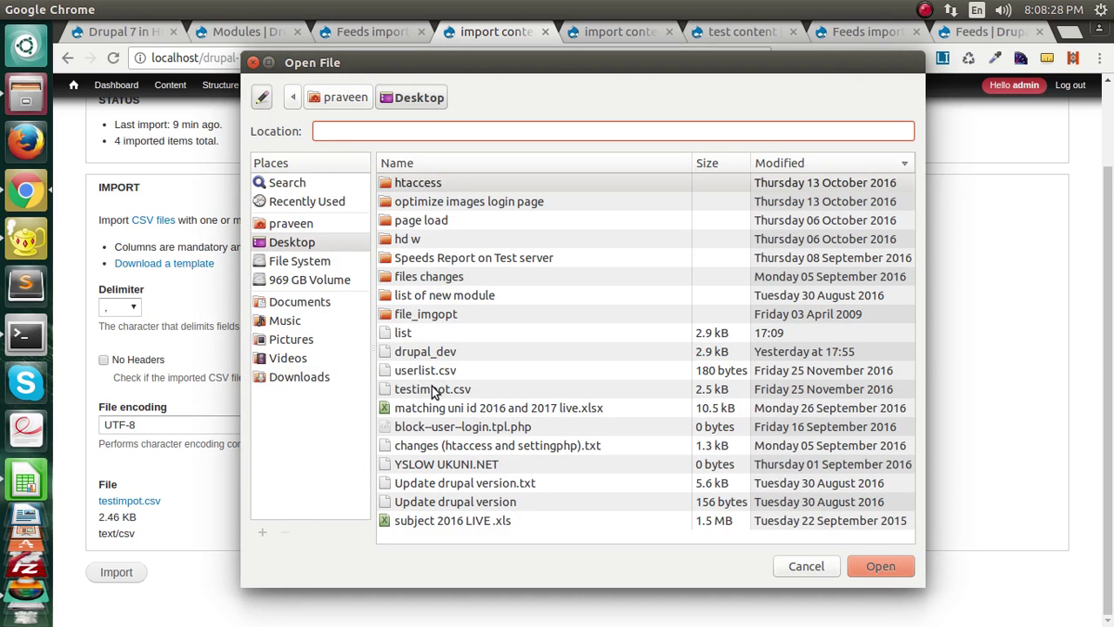
left_click(433, 389)
left_click(35, 484)
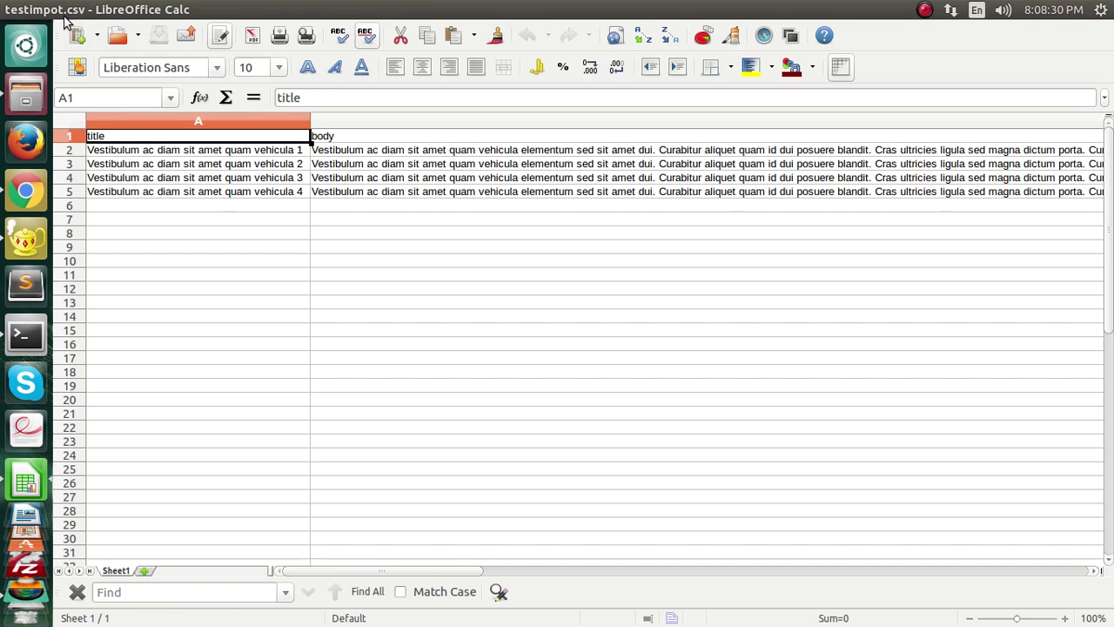
key("alt+Tab")
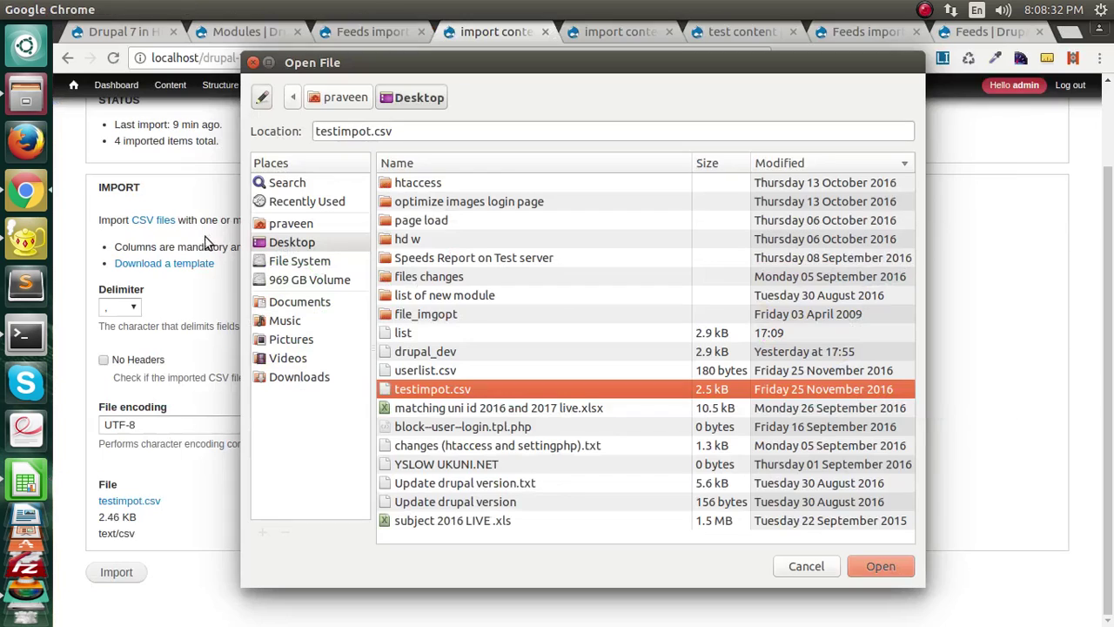
double_click(430, 393)
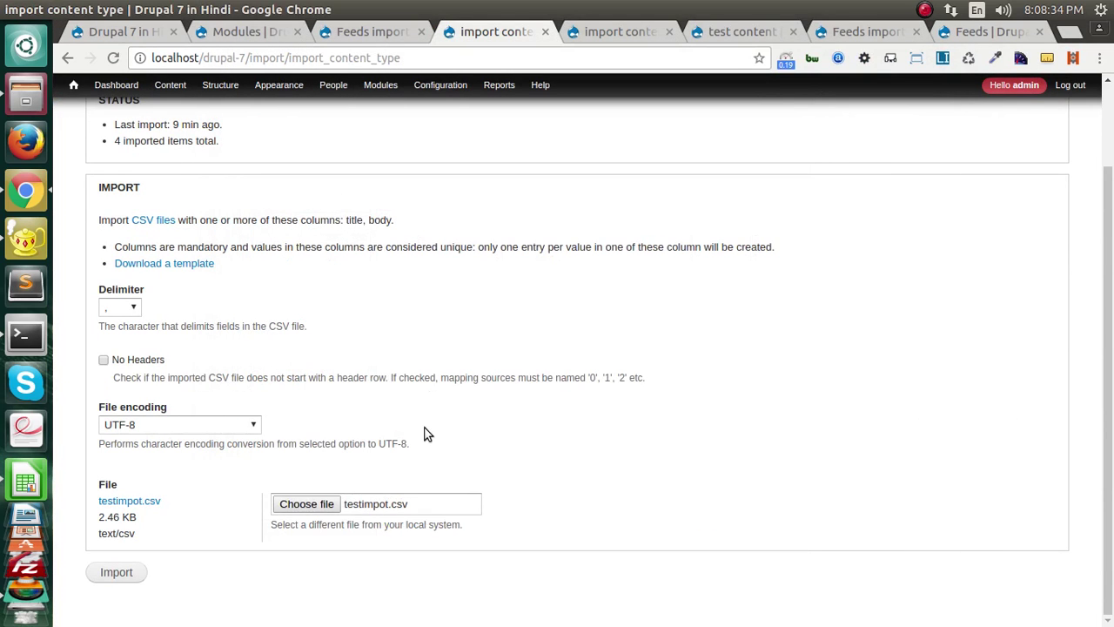
left_click(122, 572)
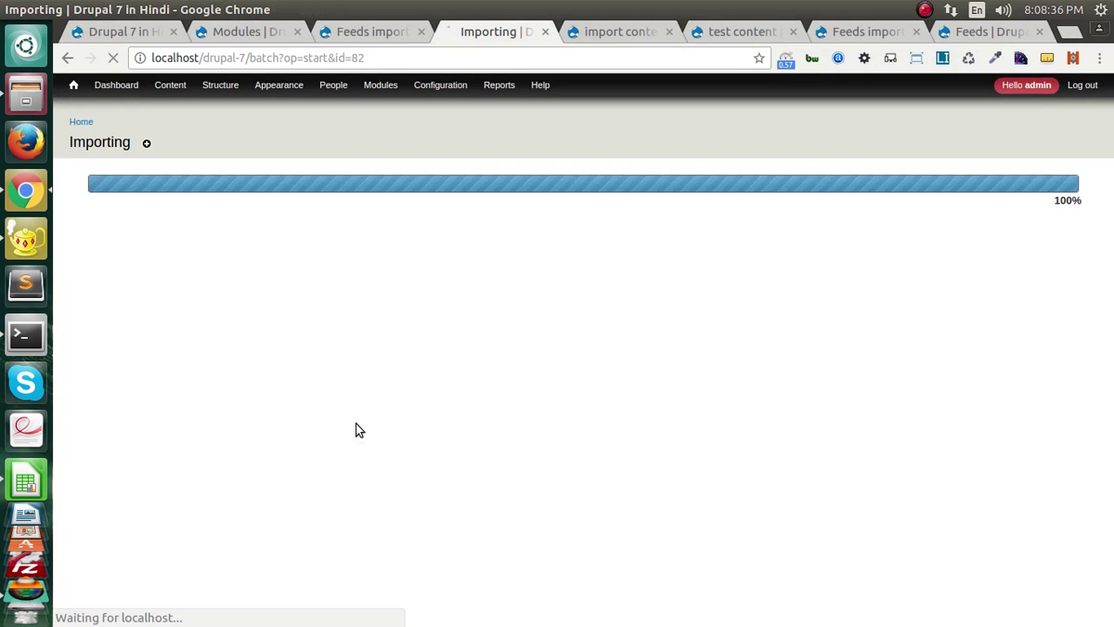
- Highlight the import result message and compare it with the rows of testimpot.csv in LibreOffice Calc, then return to Chrome
left_click_drag(128, 199, 213, 207)
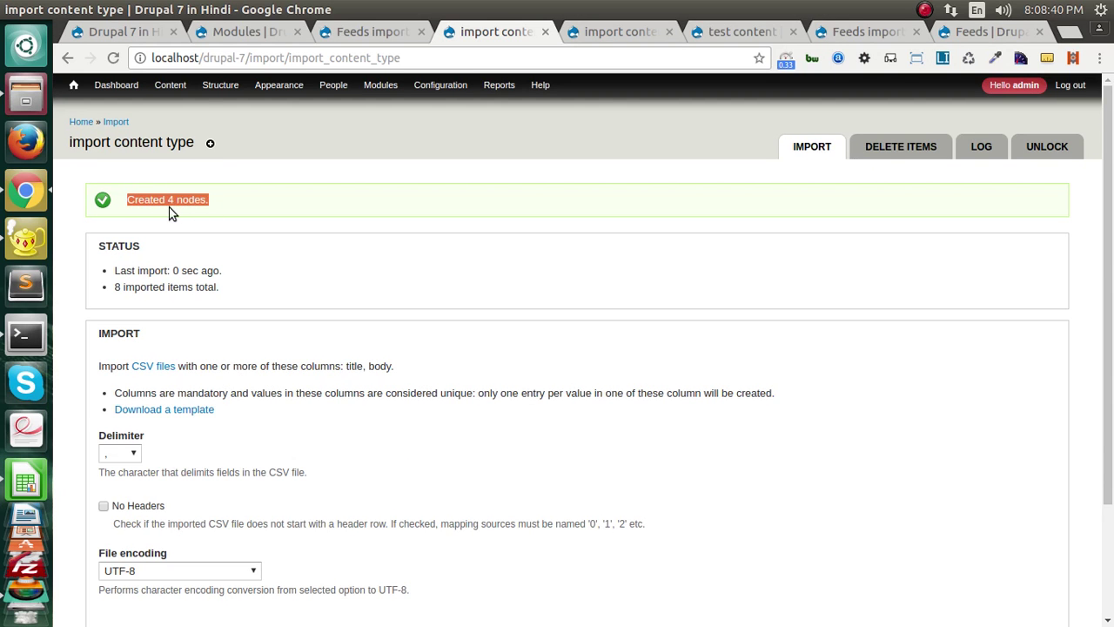
key("alt+Tab")
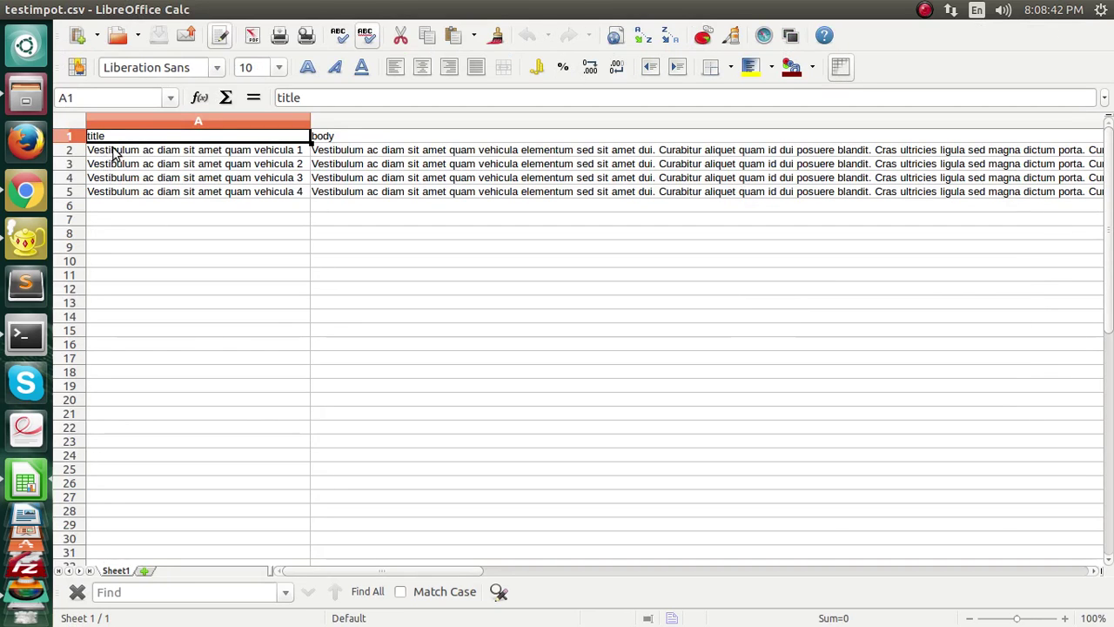
key("alt+Tab")
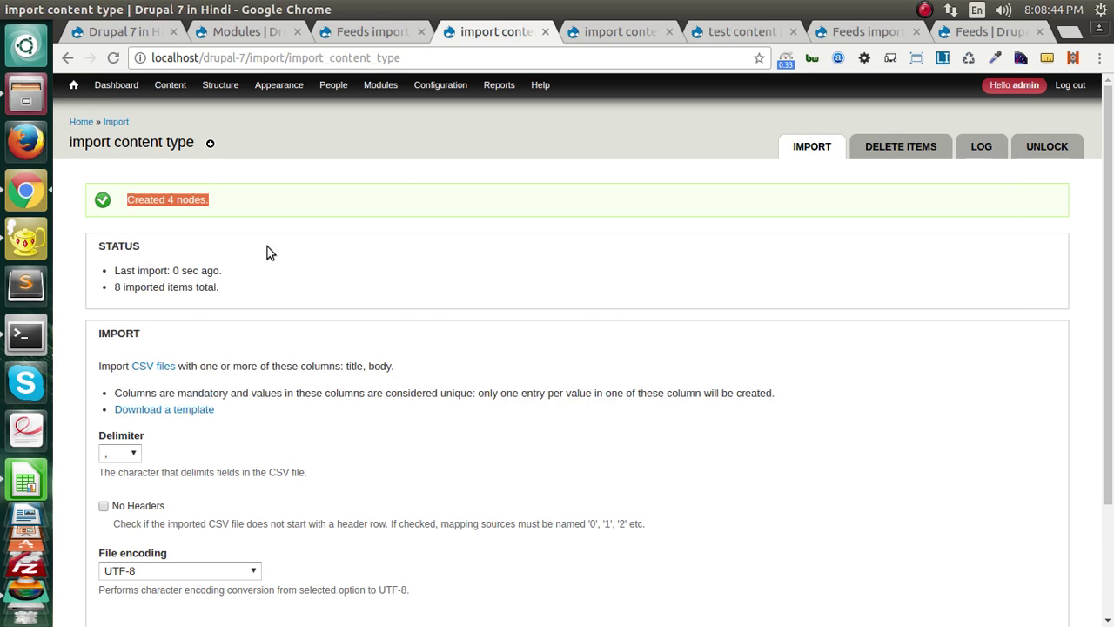
- Open the site's Content list and examine the titles and content type of the newly imported nodes, highlighting the first node's type
left_click(170, 85)
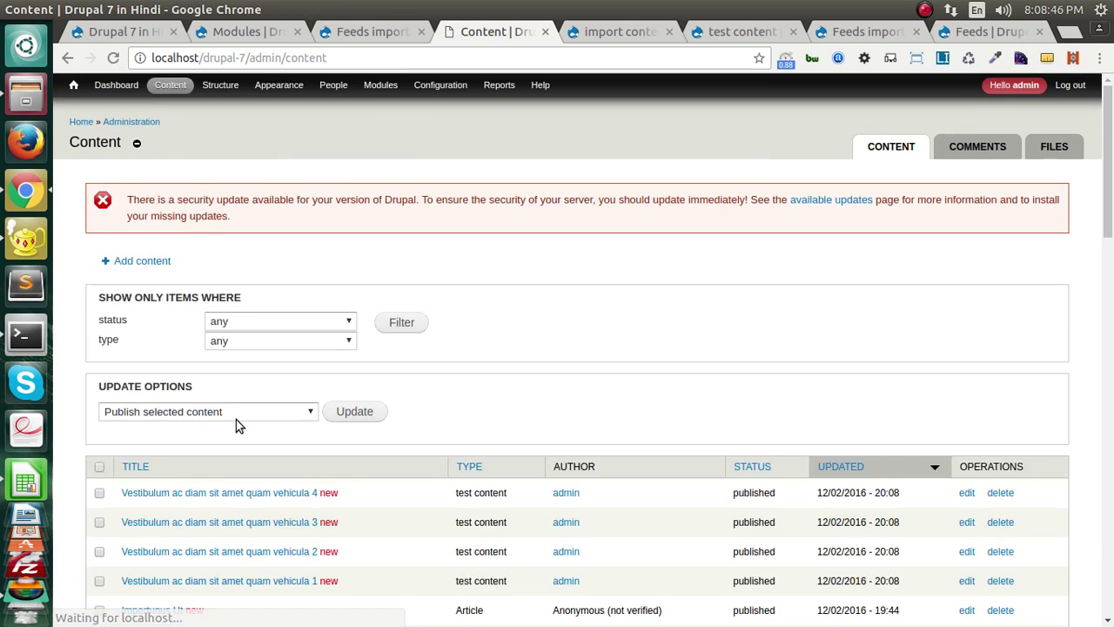
scroll(238, 425, "down", 4)
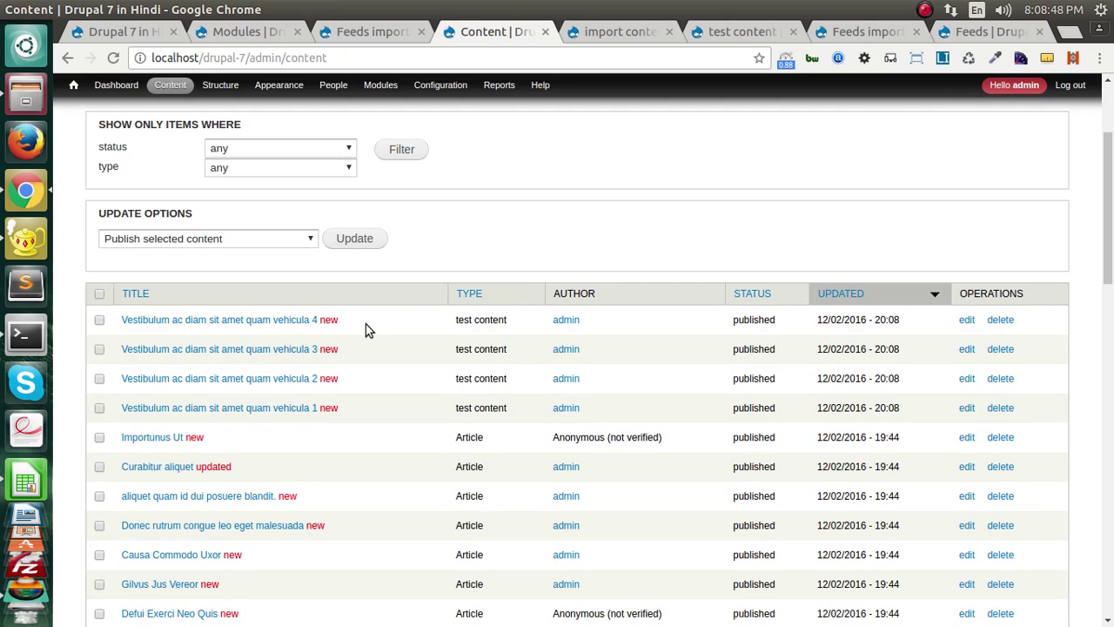
left_click_drag(366, 324, 367, 381)
left_click(849, 358)
triple_click(356, 409)
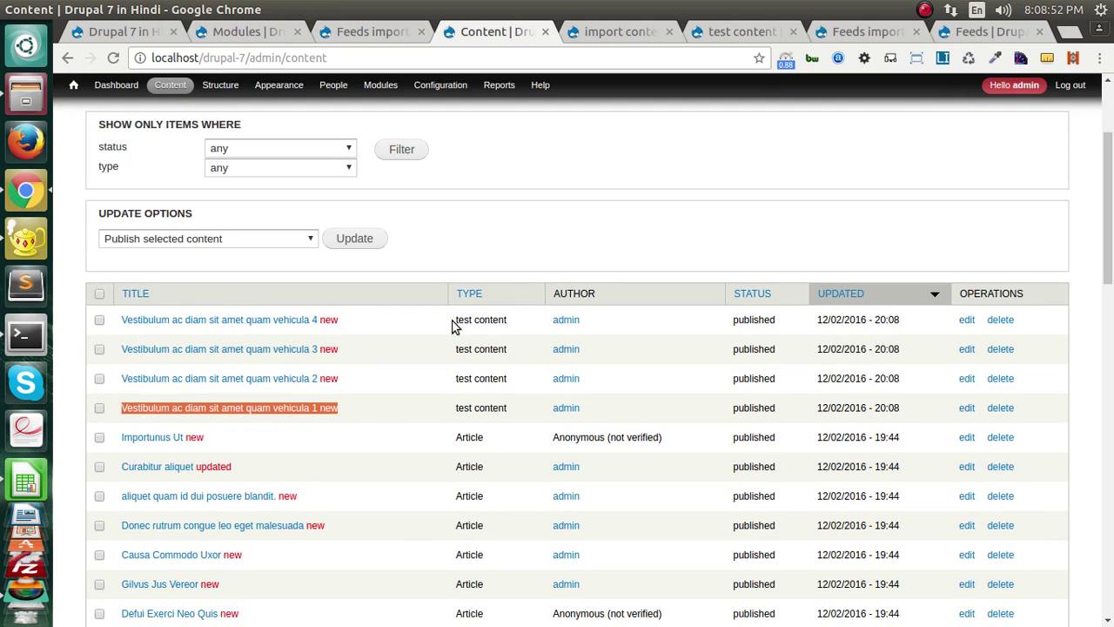
left_click_drag(453, 324, 510, 323)
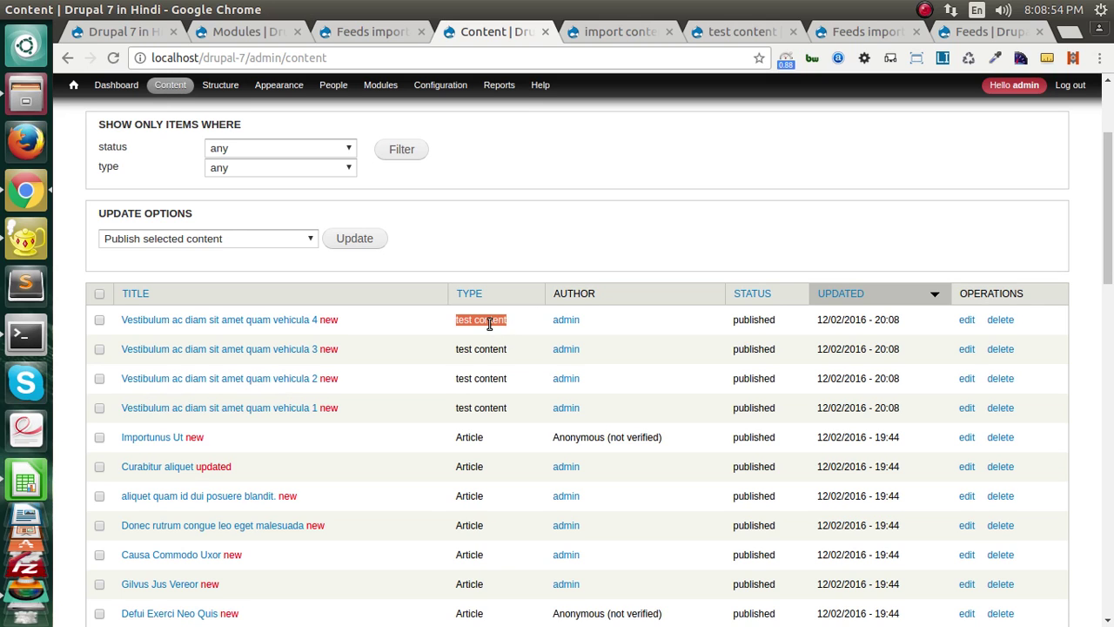
scroll(514, 268, "up", 3)
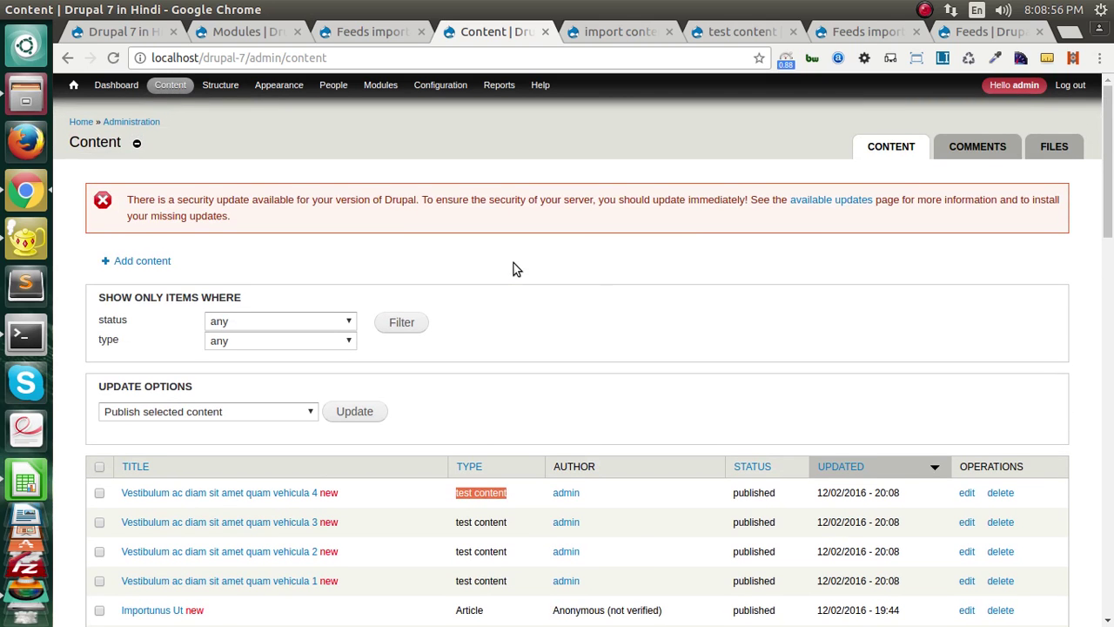